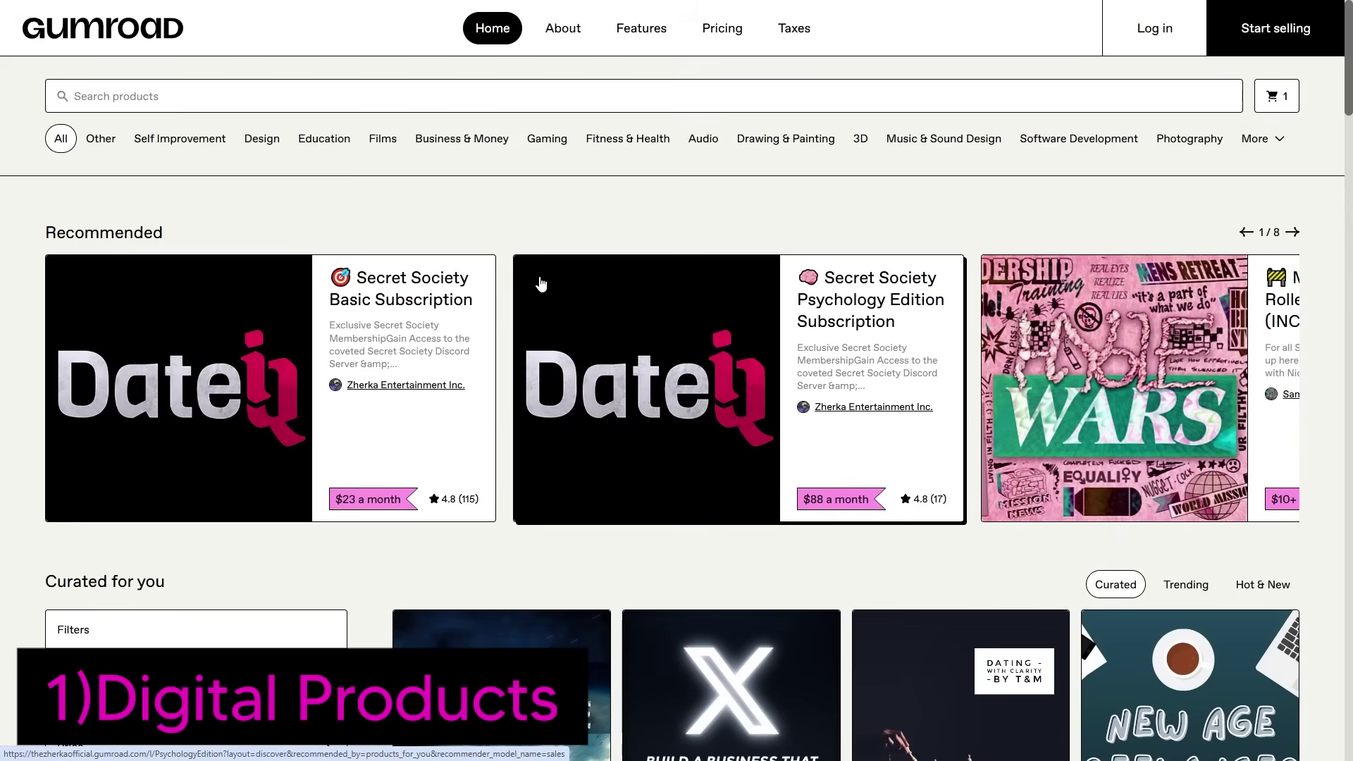
scroll(540, 283, down, 3)
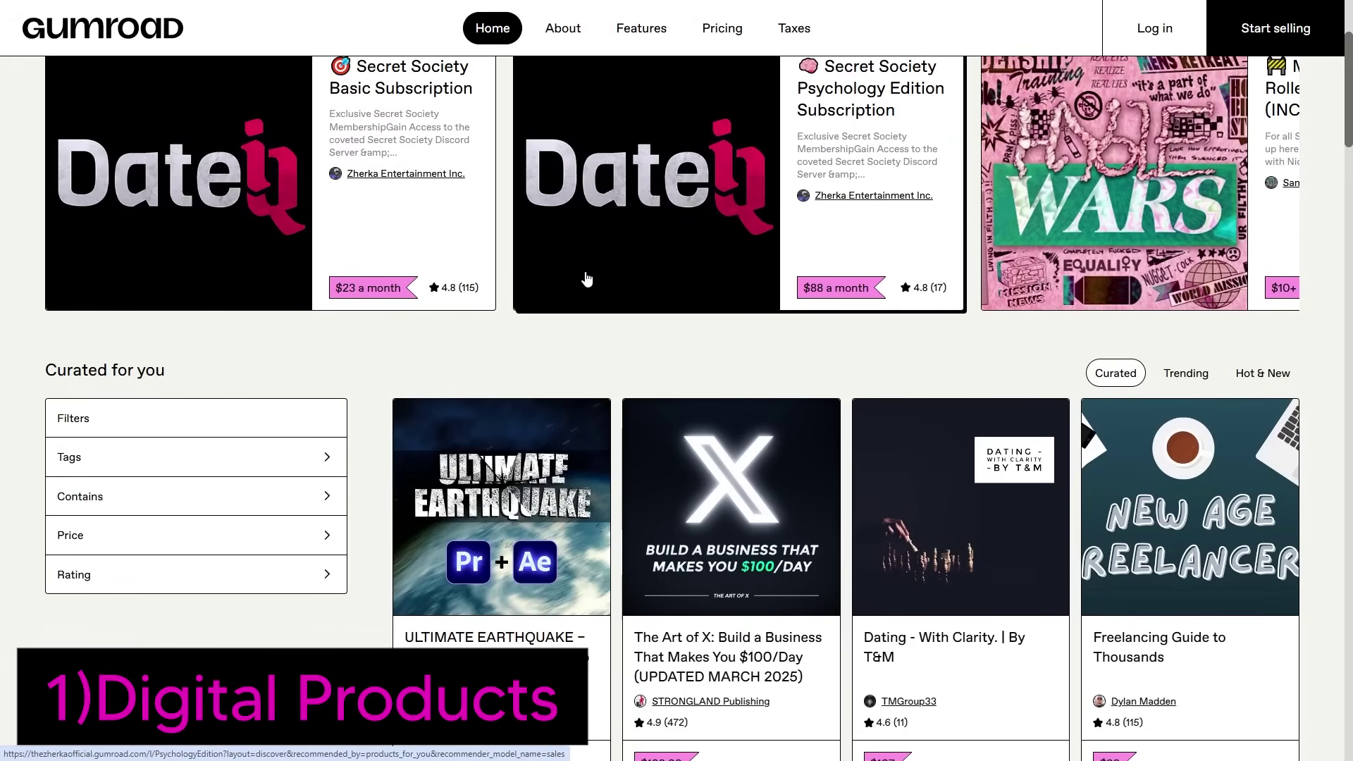
scroll(611, 279, down, 2)
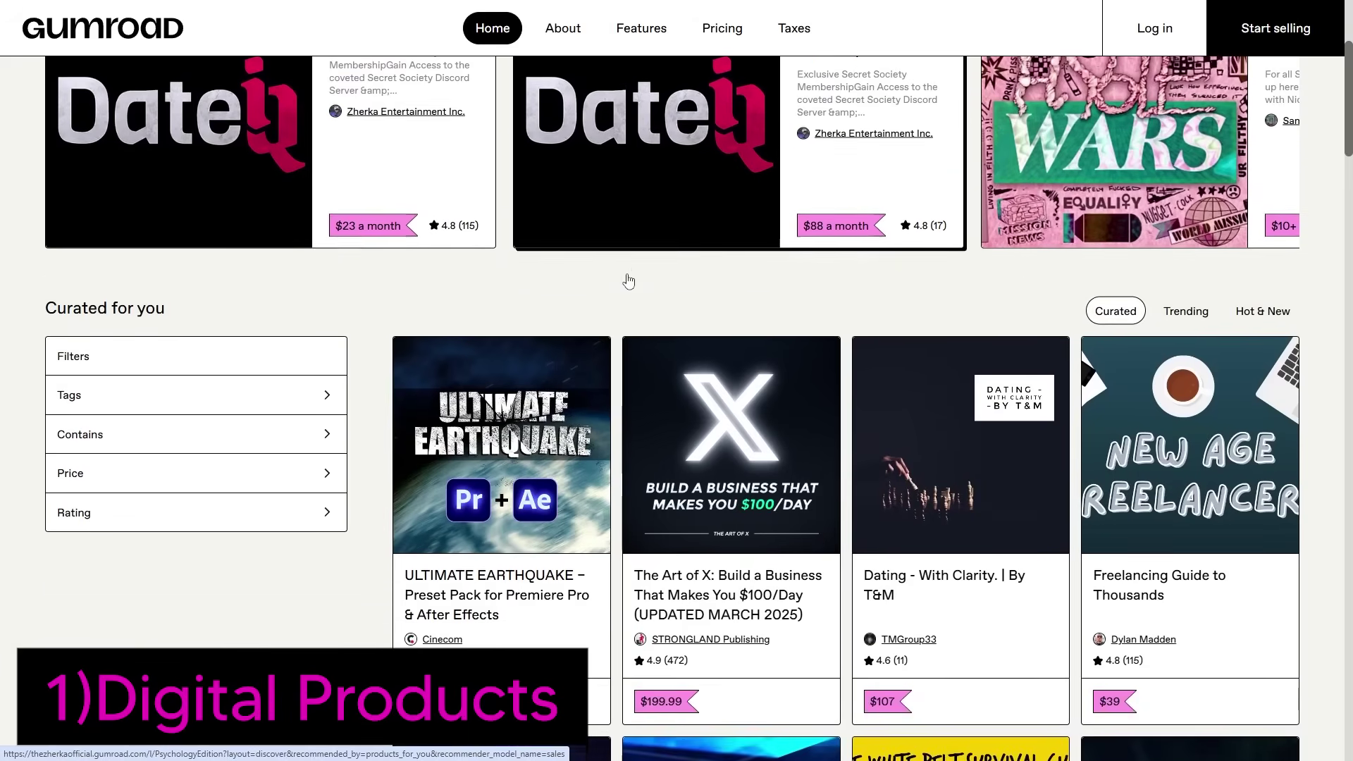
scroll(568, 289, up, 5)
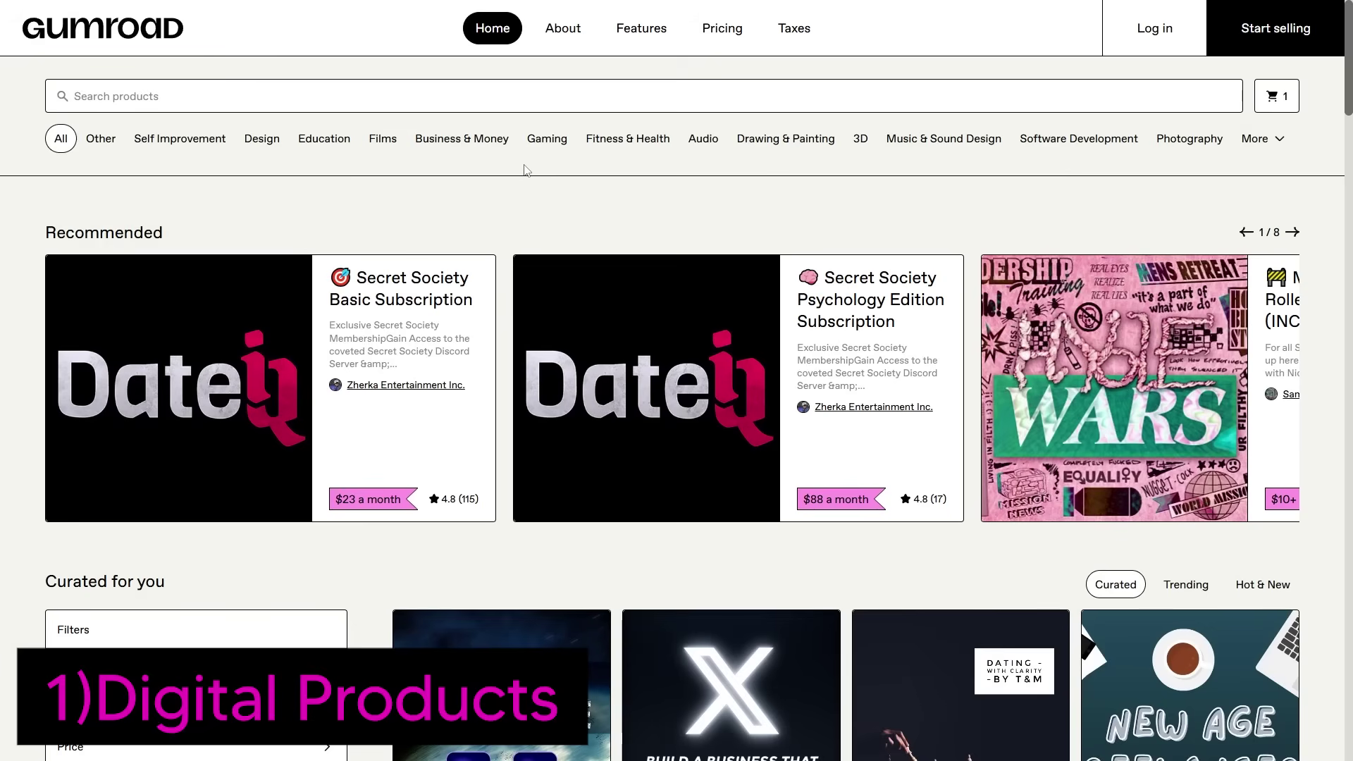
mouse_move(537, 155)
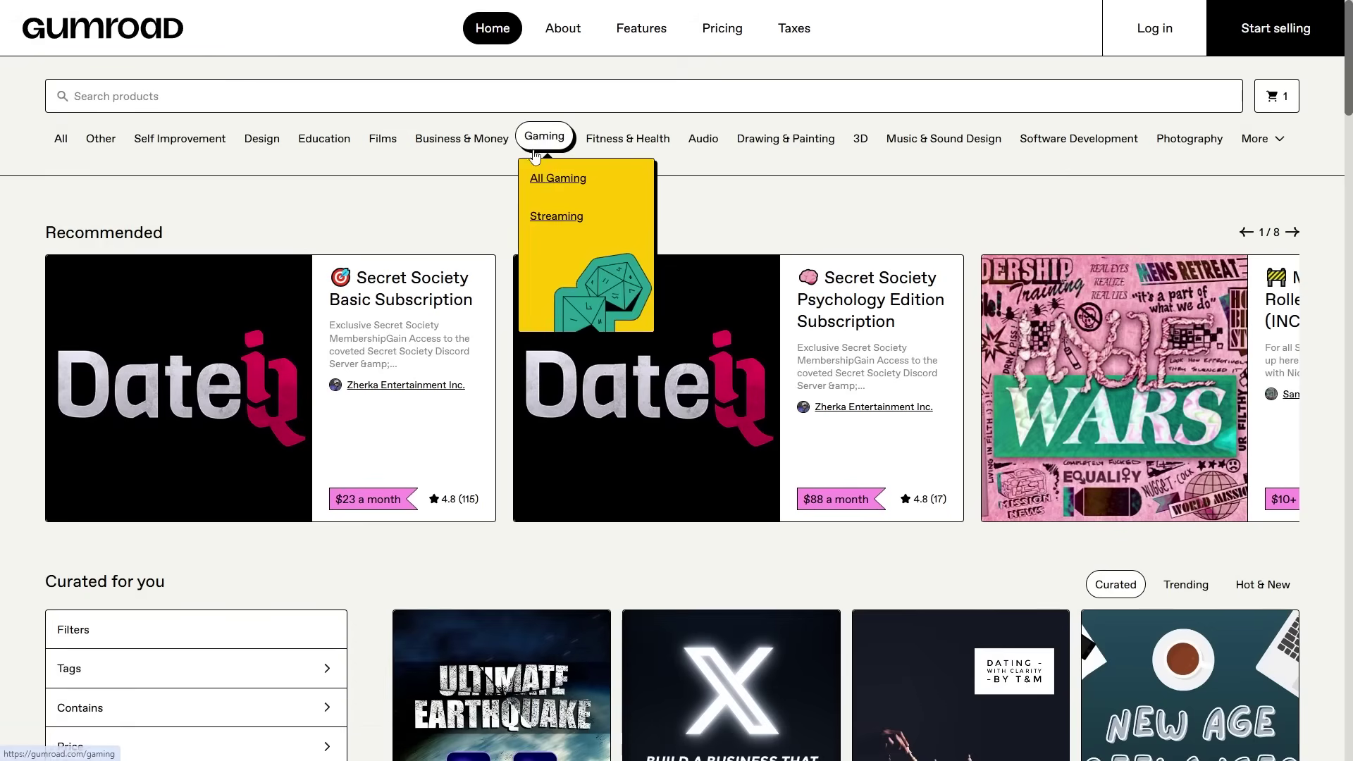
Step: Open Gumroad's Business & Money category and browse its curated product grid
click(488, 149)
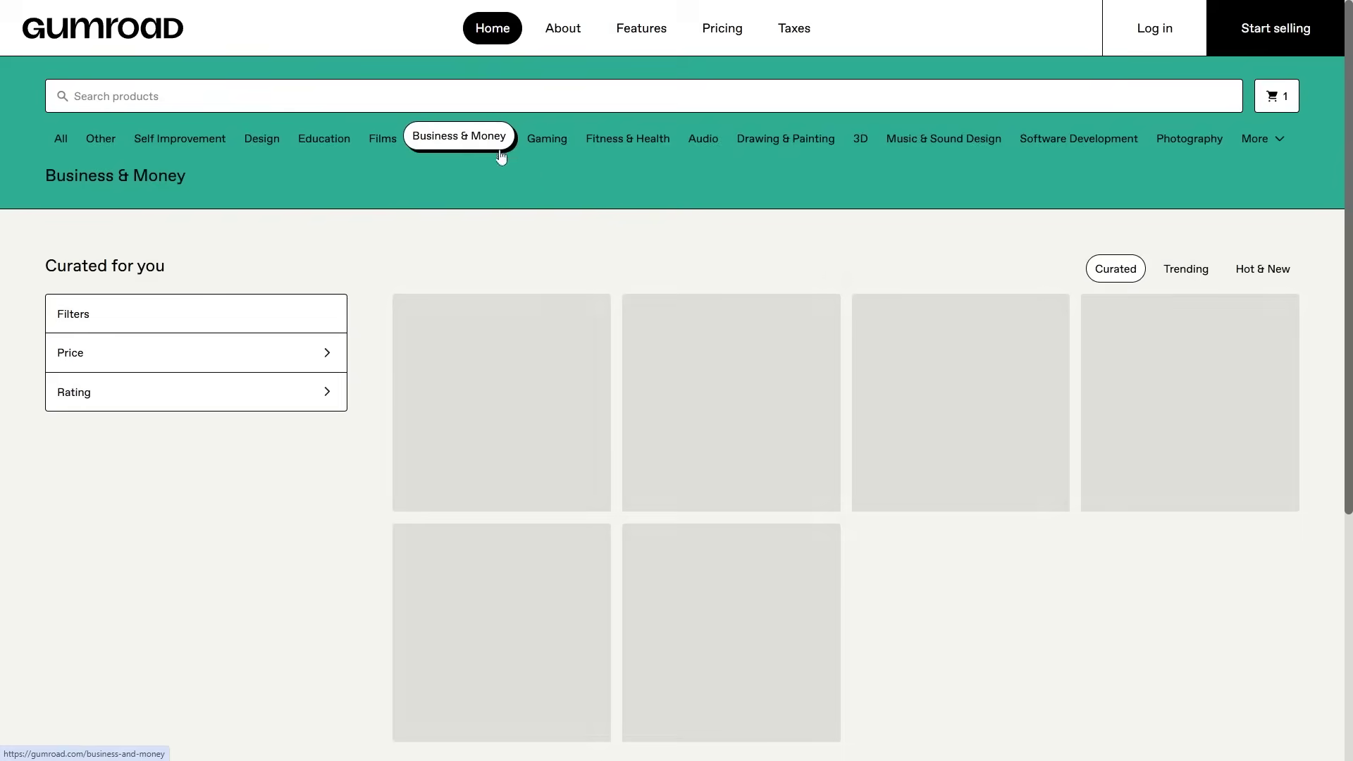
scroll(700, 256, down, 5)
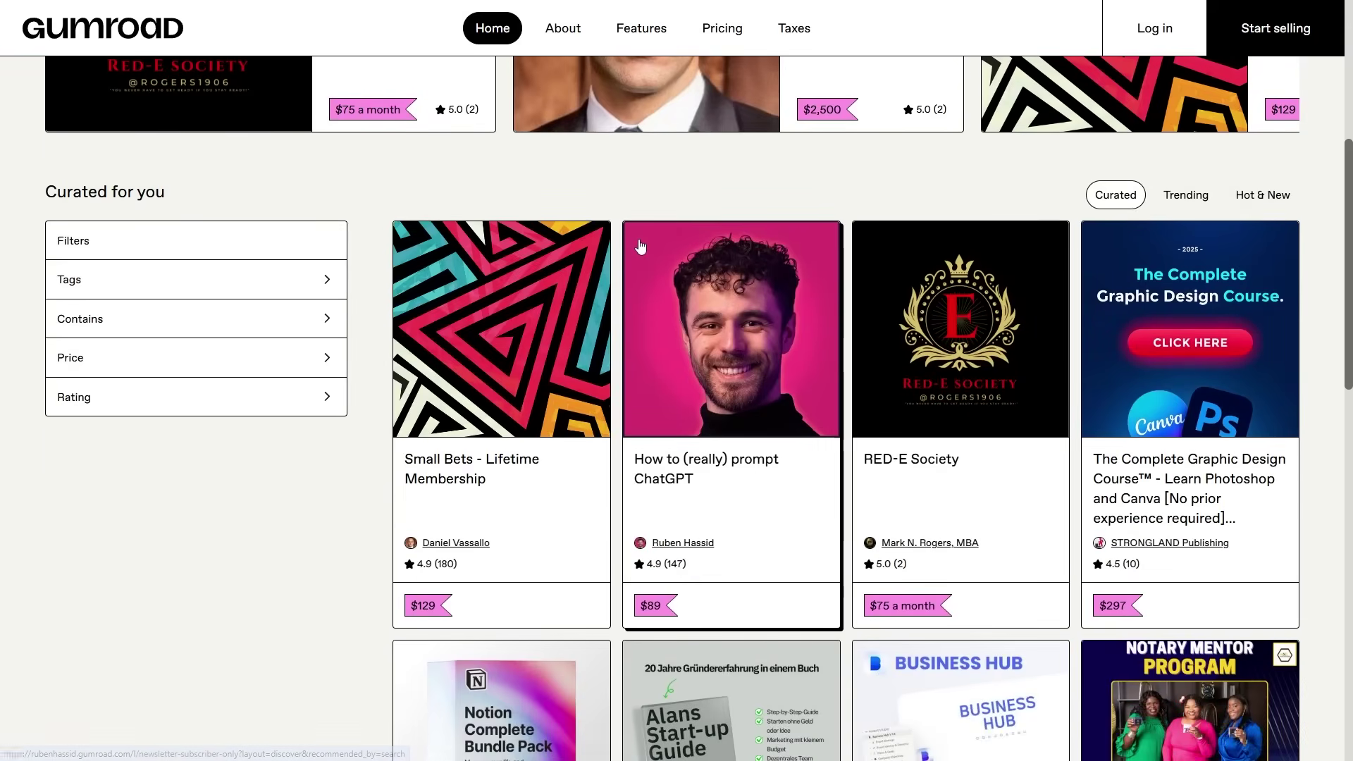
scroll(640, 245, down, 5)
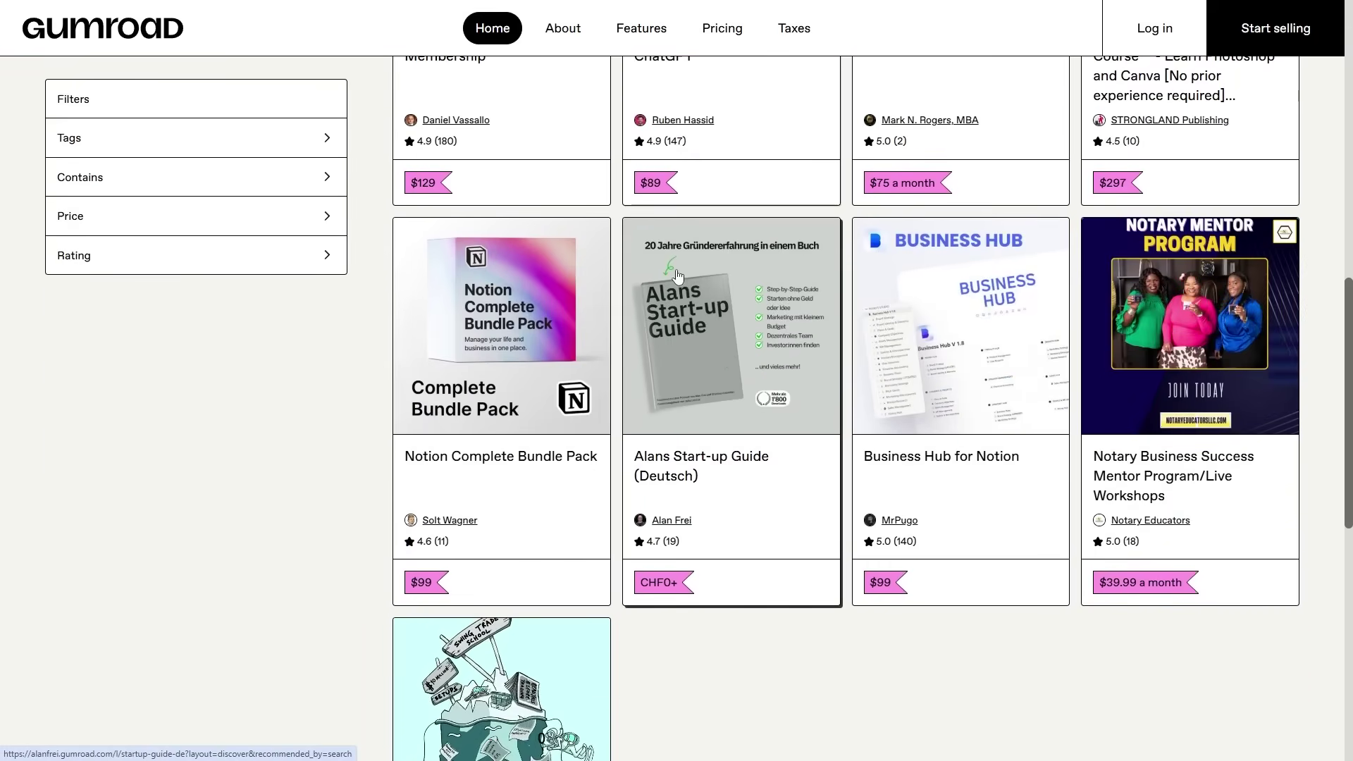
scroll(705, 311, down, 5)
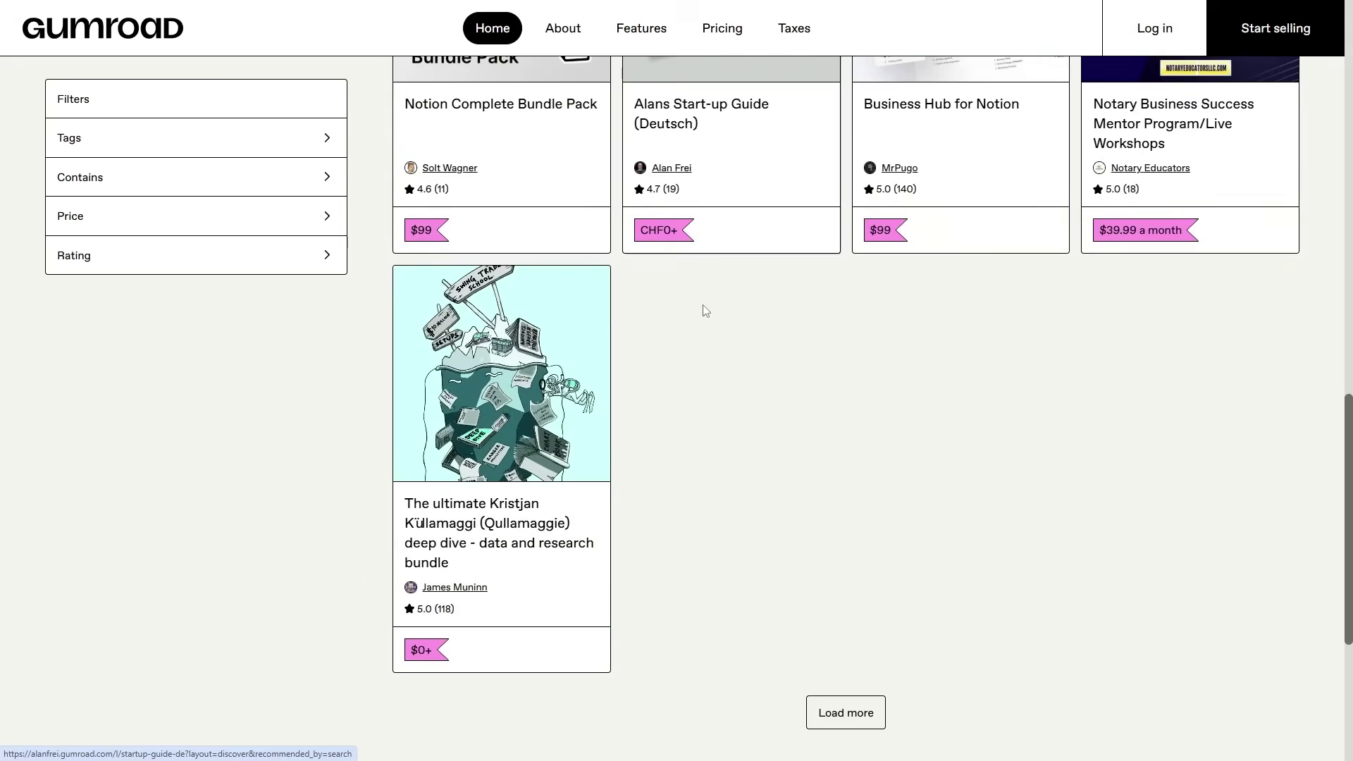
scroll(705, 311, up, 5)
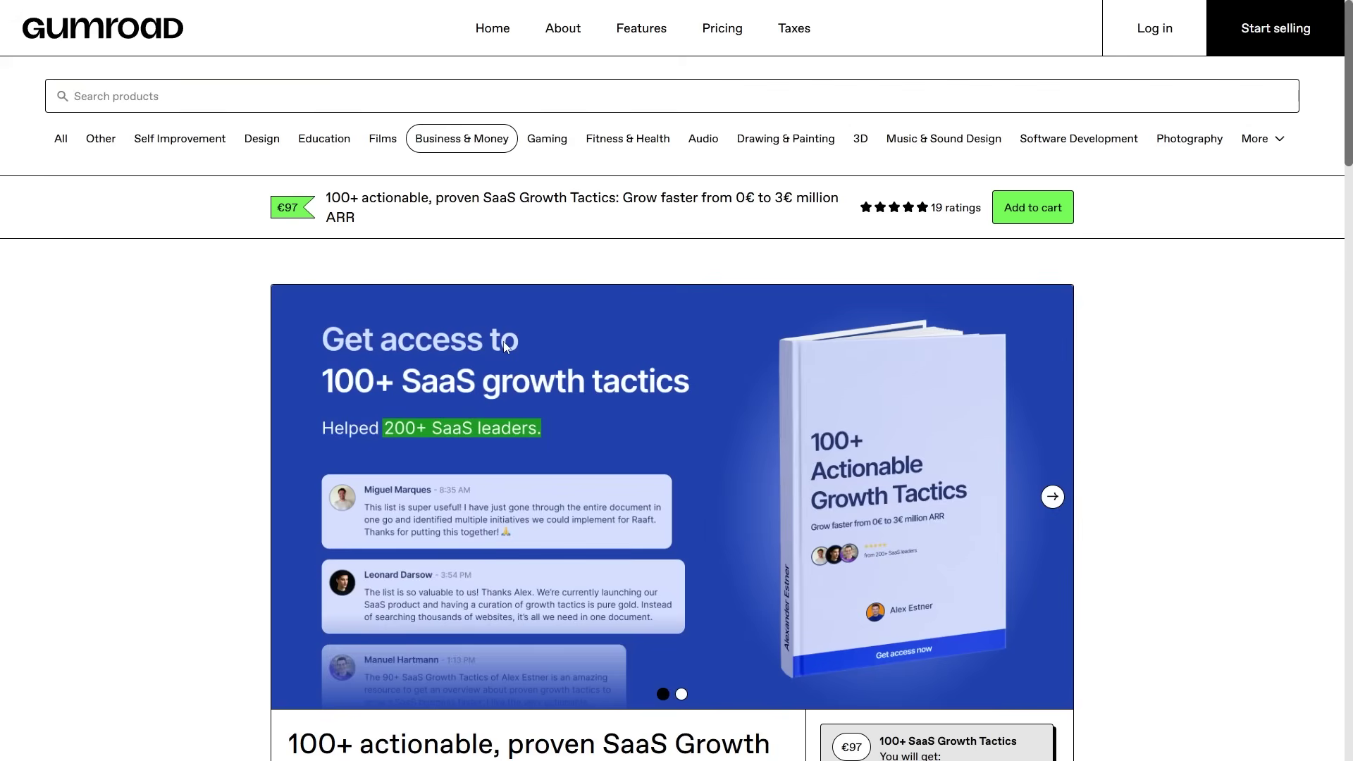
scroll(504, 346, down, 2)
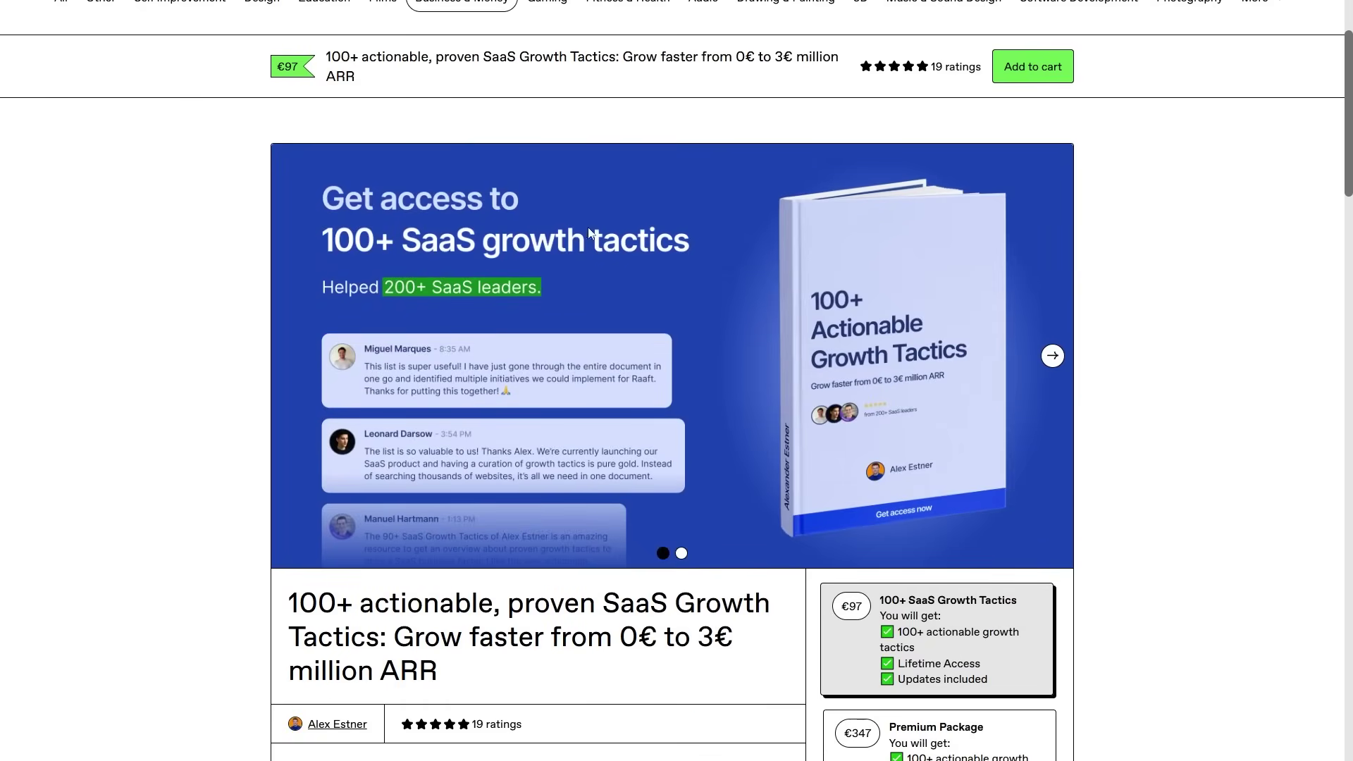
Step: Preview the banner carousel slides, then copy the SaaS Growth Tactics banner image
click(1063, 360)
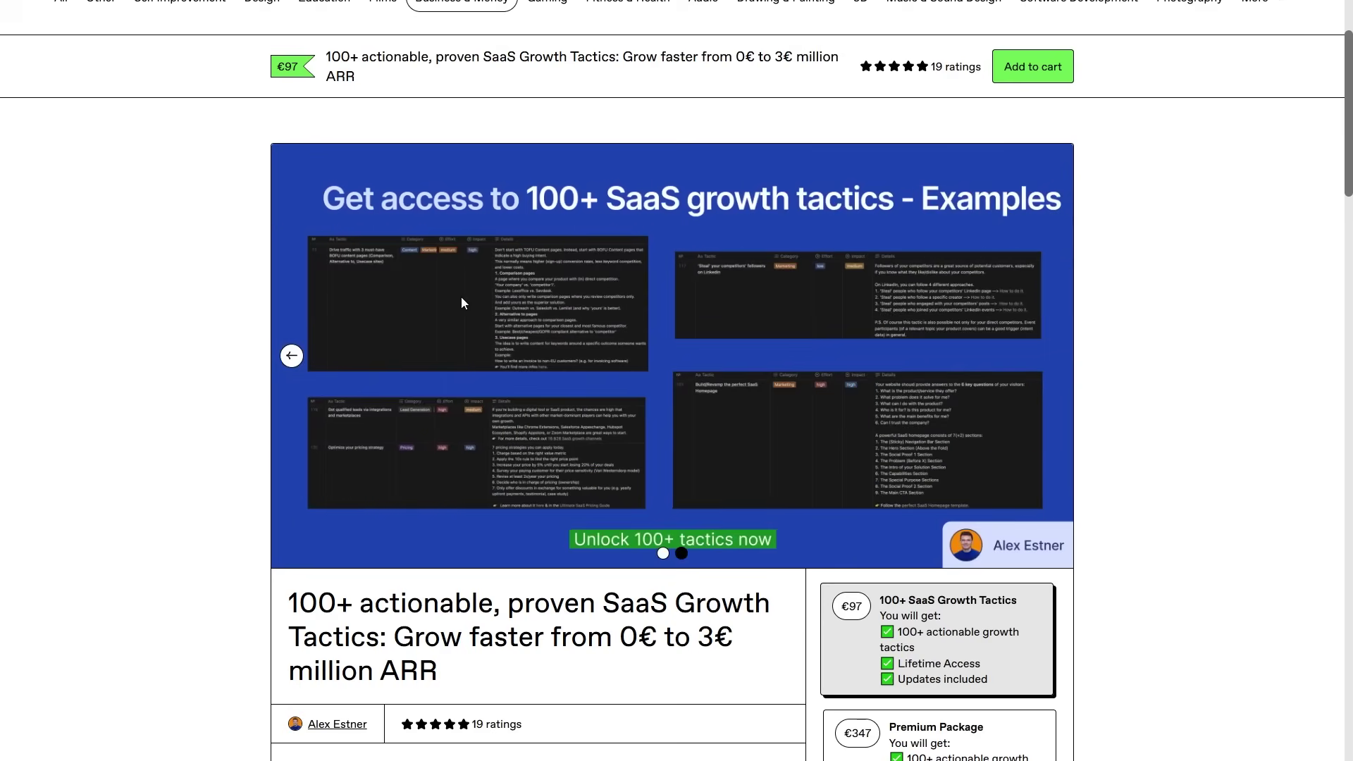
click(299, 362)
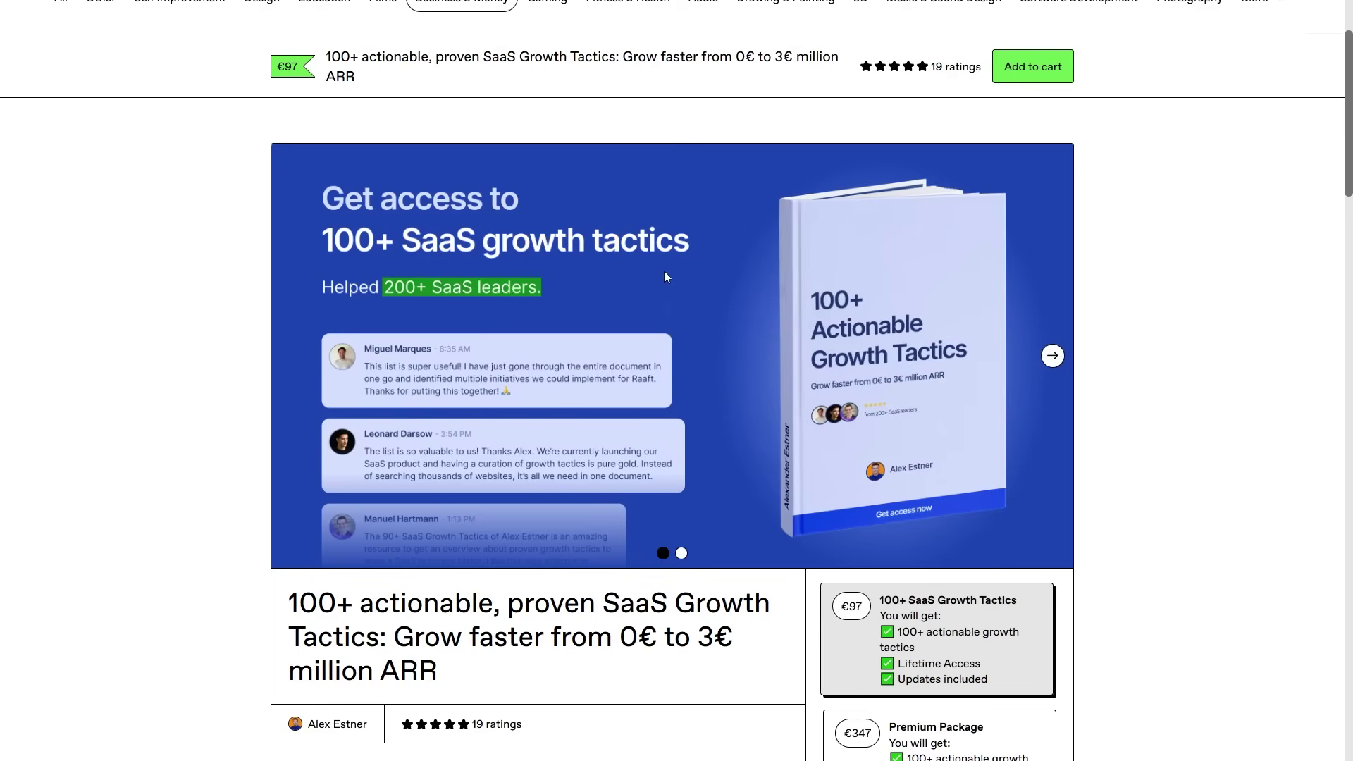
scroll(664, 271, up, 1)
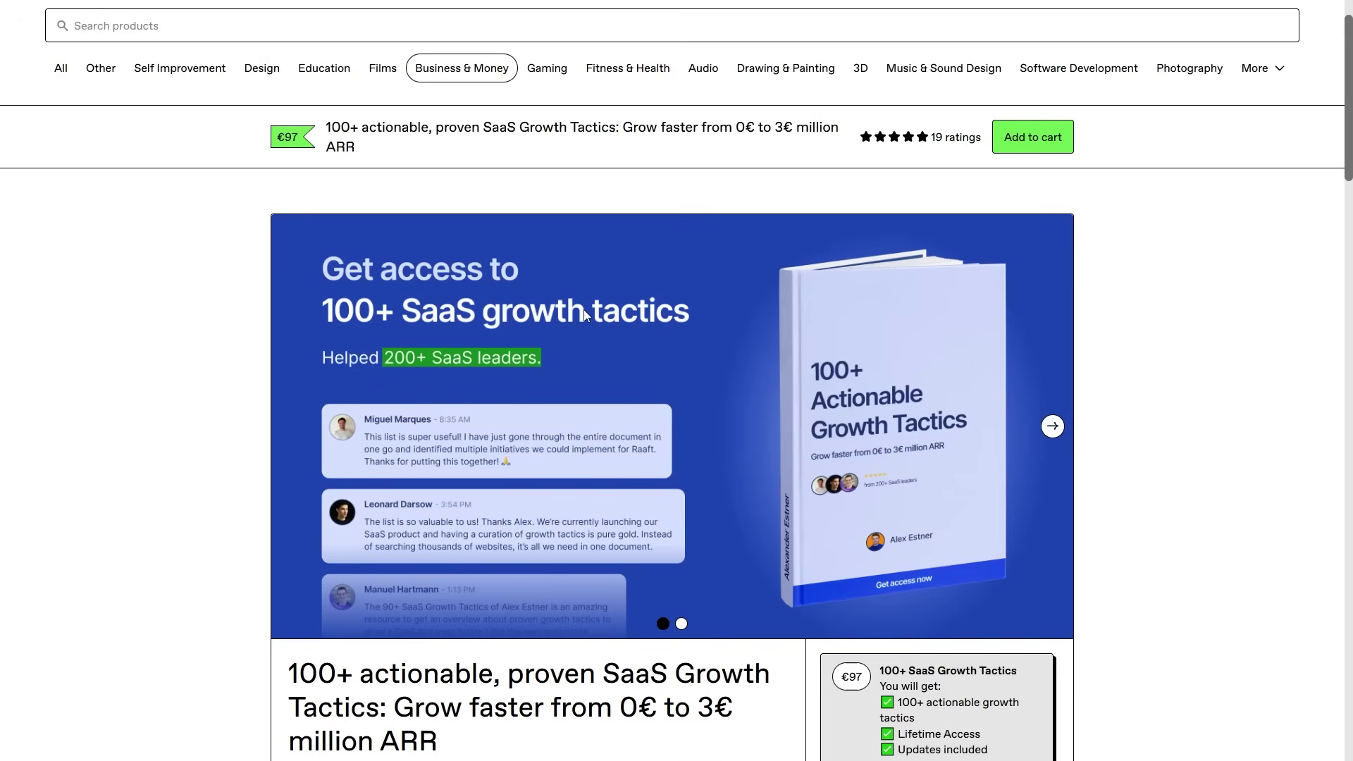
right_click(480, 319)
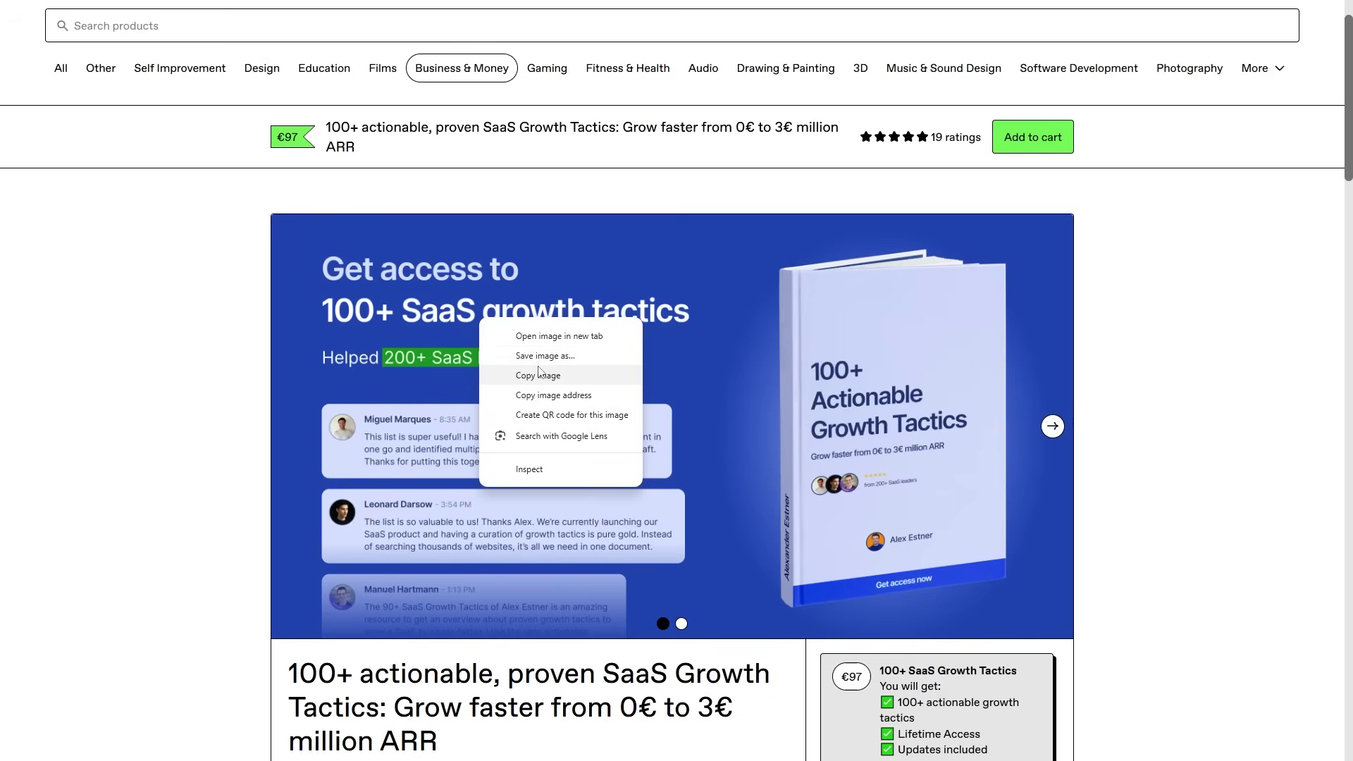
click(538, 375)
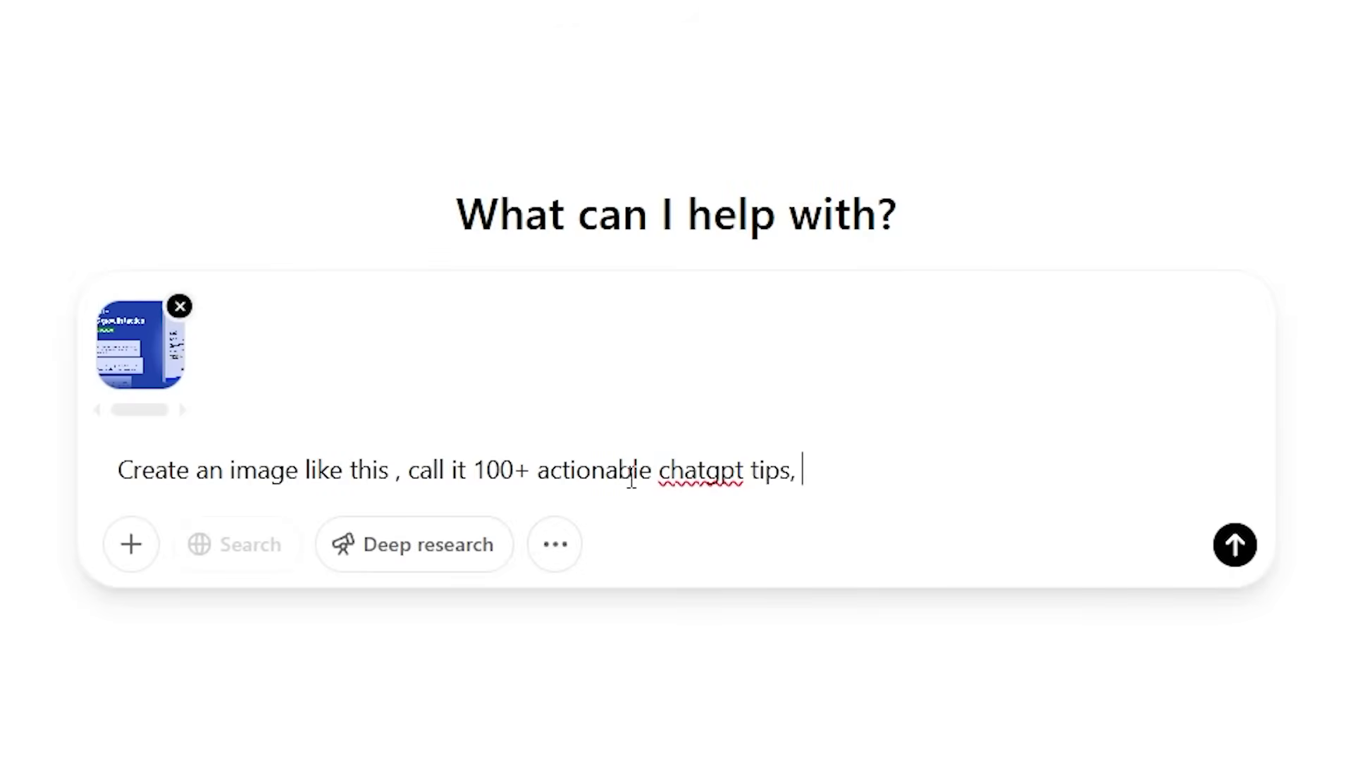
Step: Request a purple, black and grey themed version of the banner, then open the result full size
text(and have i tbe purple black and grey themed)
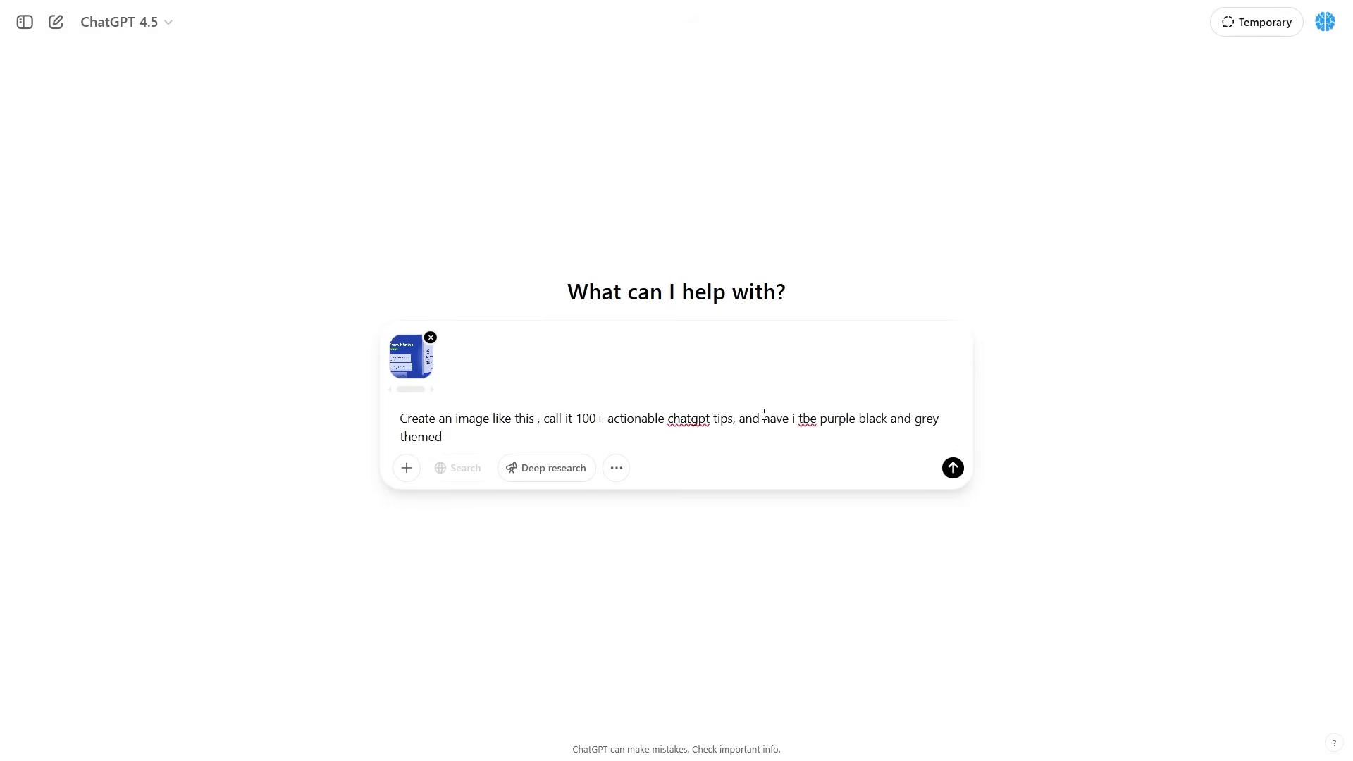
click(951, 469)
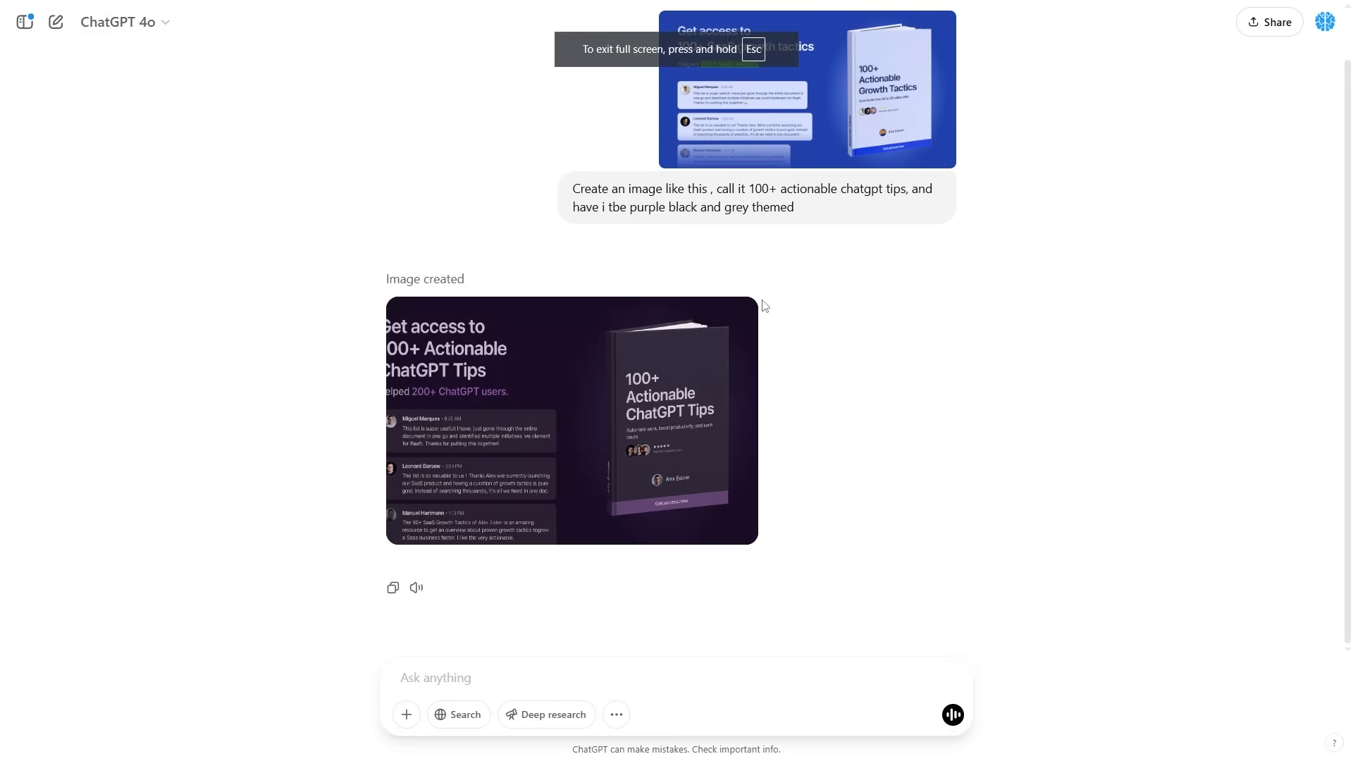
click(661, 345)
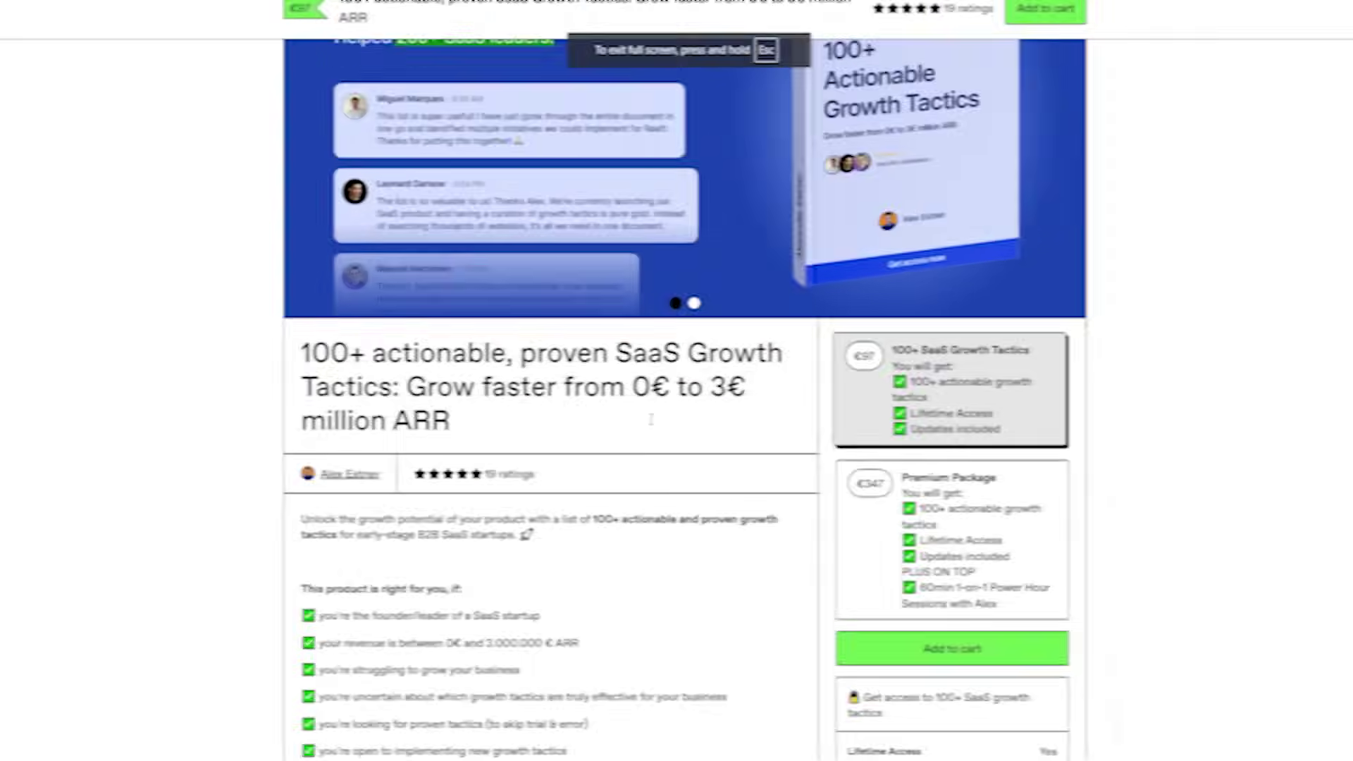
scroll(522, 354, down, 6)
scroll(522, 355, down, 5)
scroll(674, 301, up, 12)
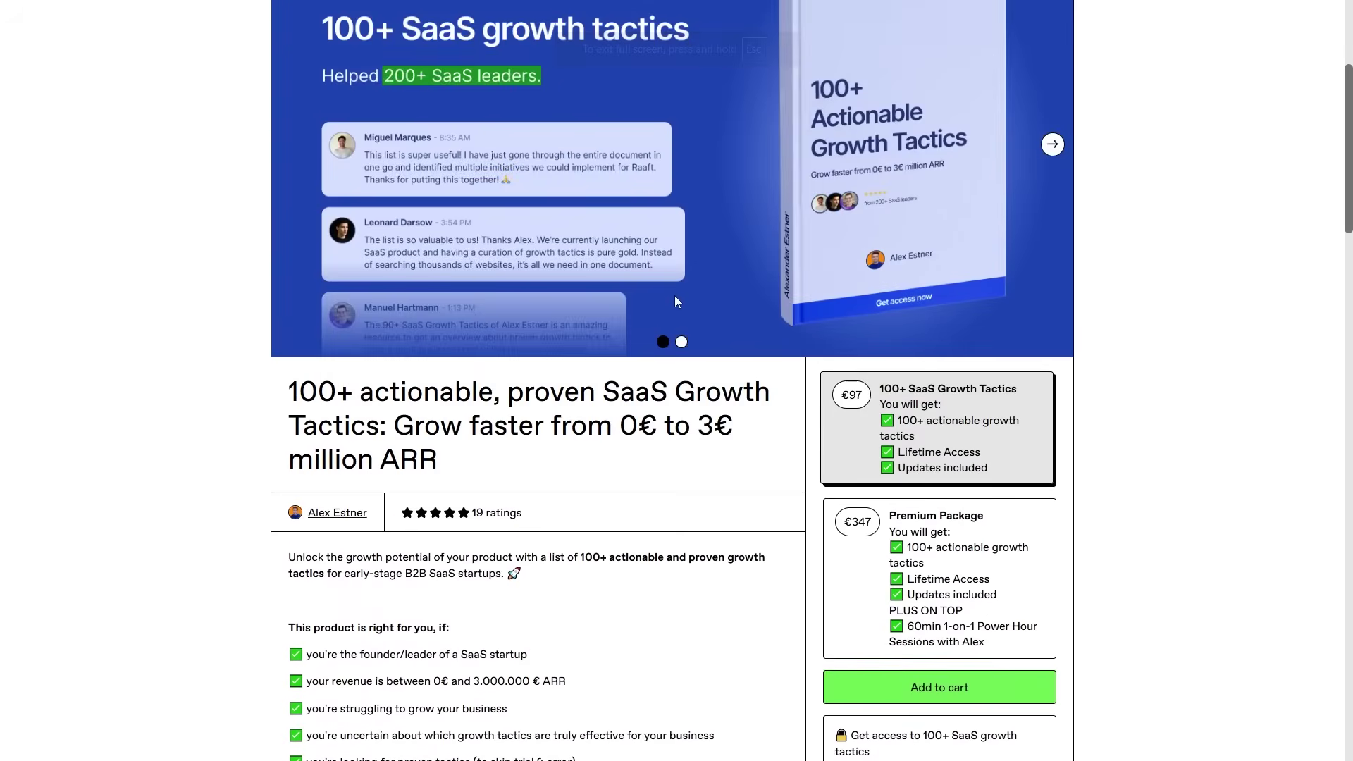
scroll(675, 302, up, 5)
scroll(738, 365, down, 3)
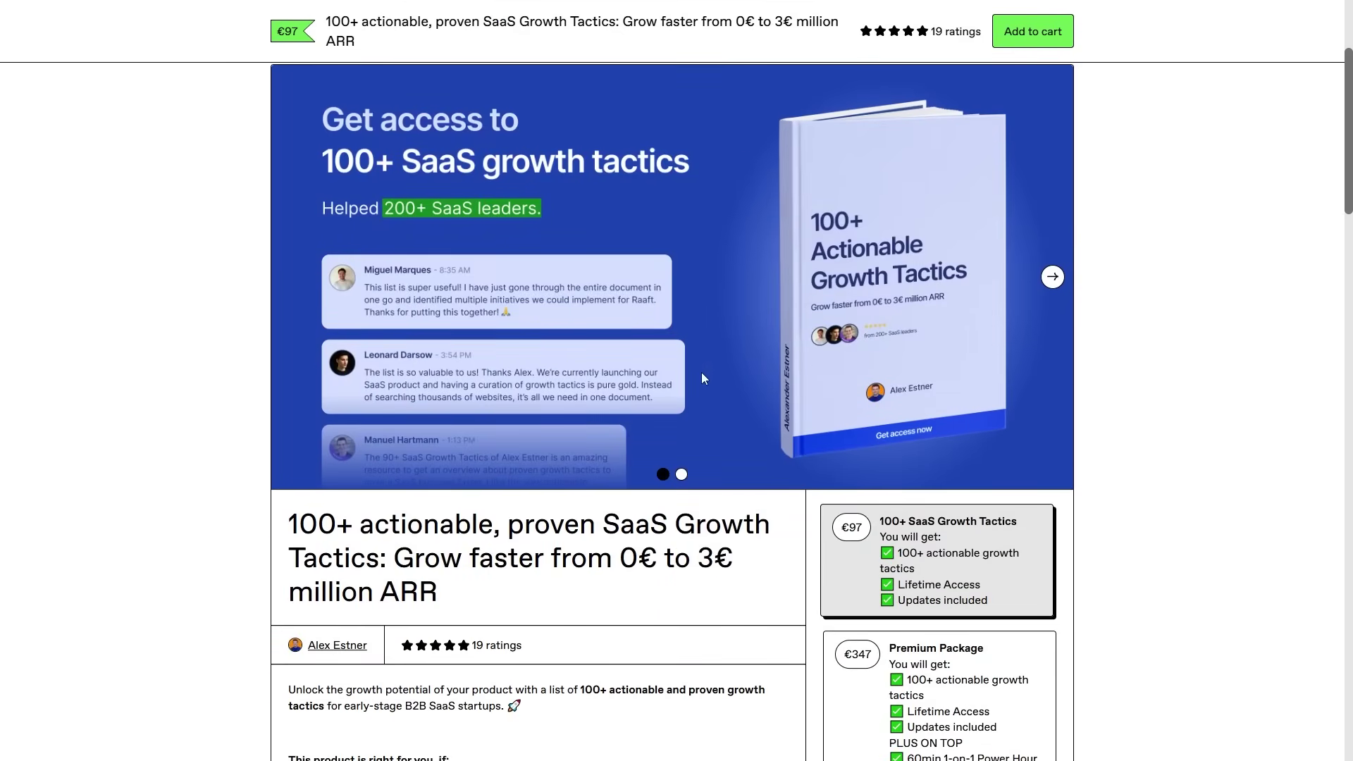
scroll(599, 407, down, 8)
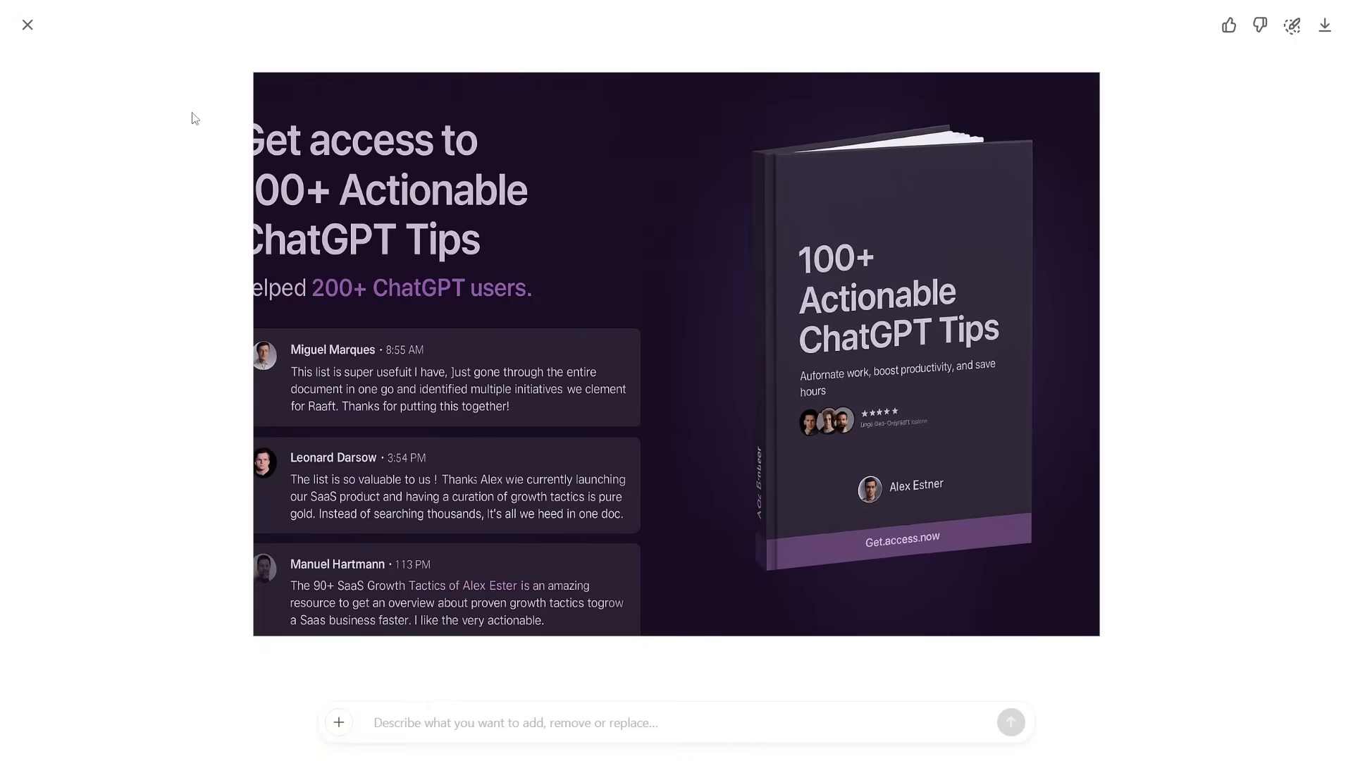
Step: Close the full-size generated banner and scroll back up the conversation
click(28, 26)
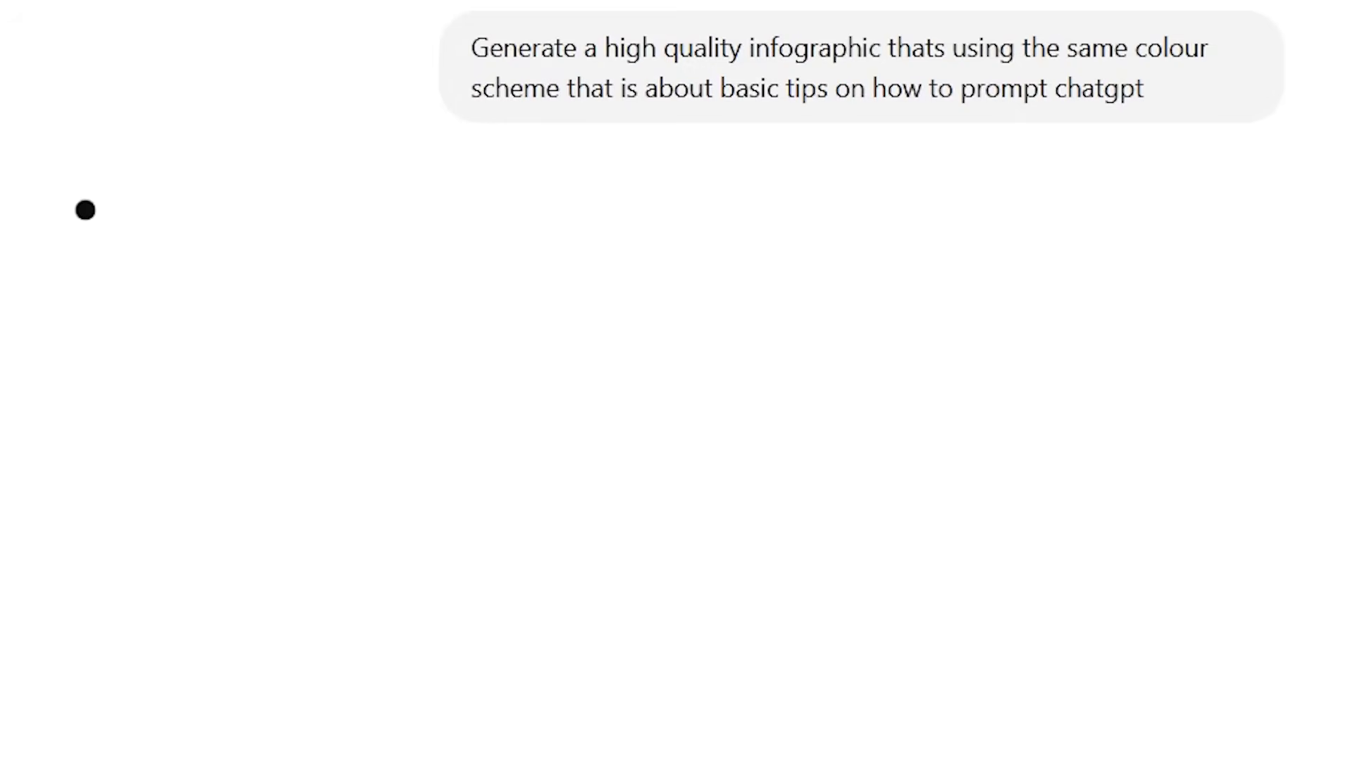
scroll(483, 716, up, 4)
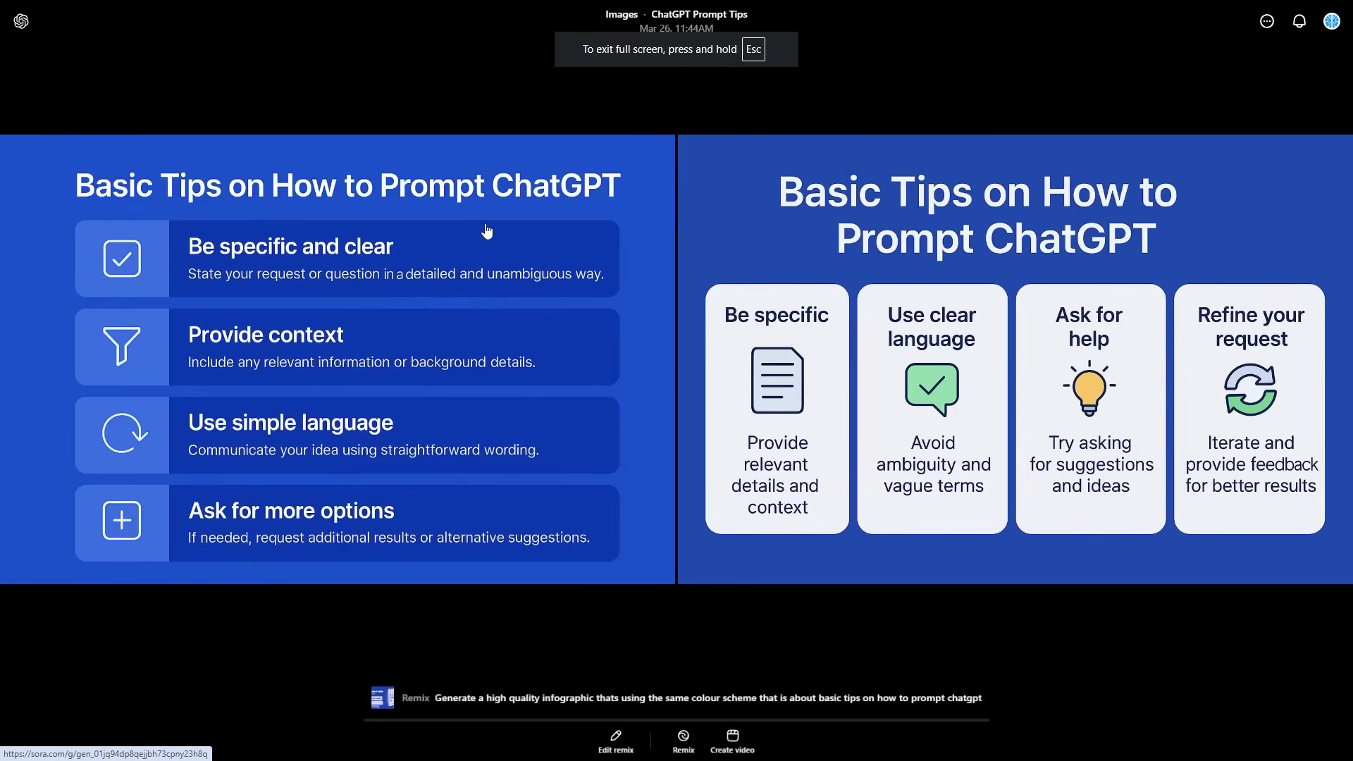
Step: Check the remix's source image, then open the list-style 'Basic Tips' infographic large
click(383, 698)
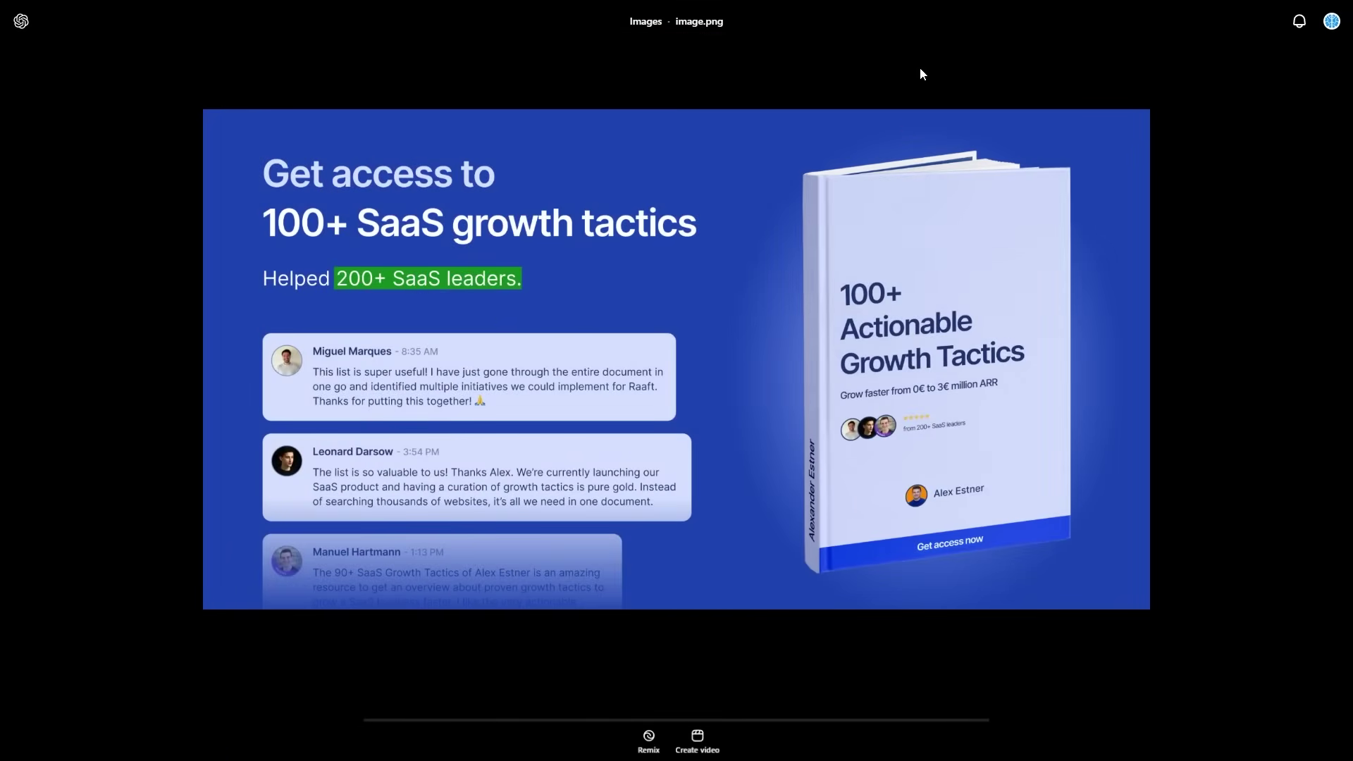
key(alt+Left)
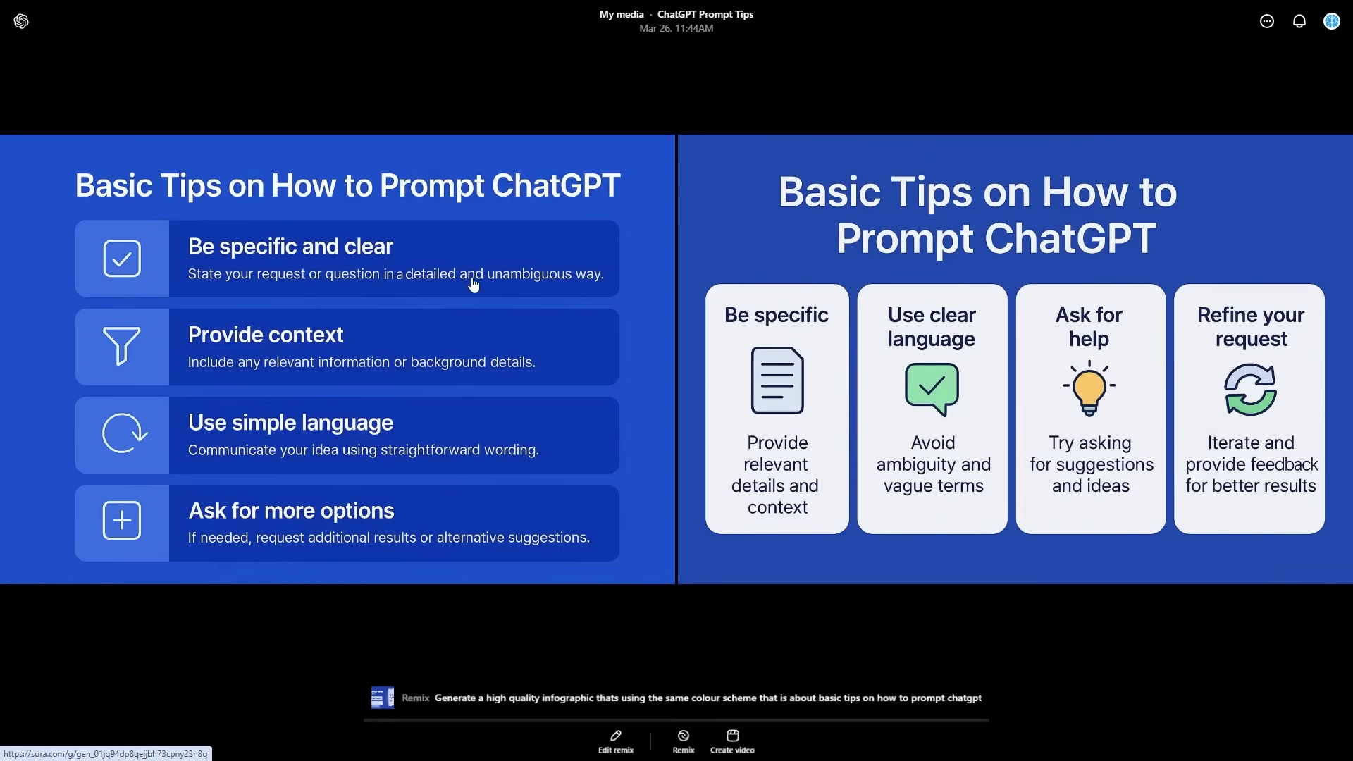
right_click(435, 267)
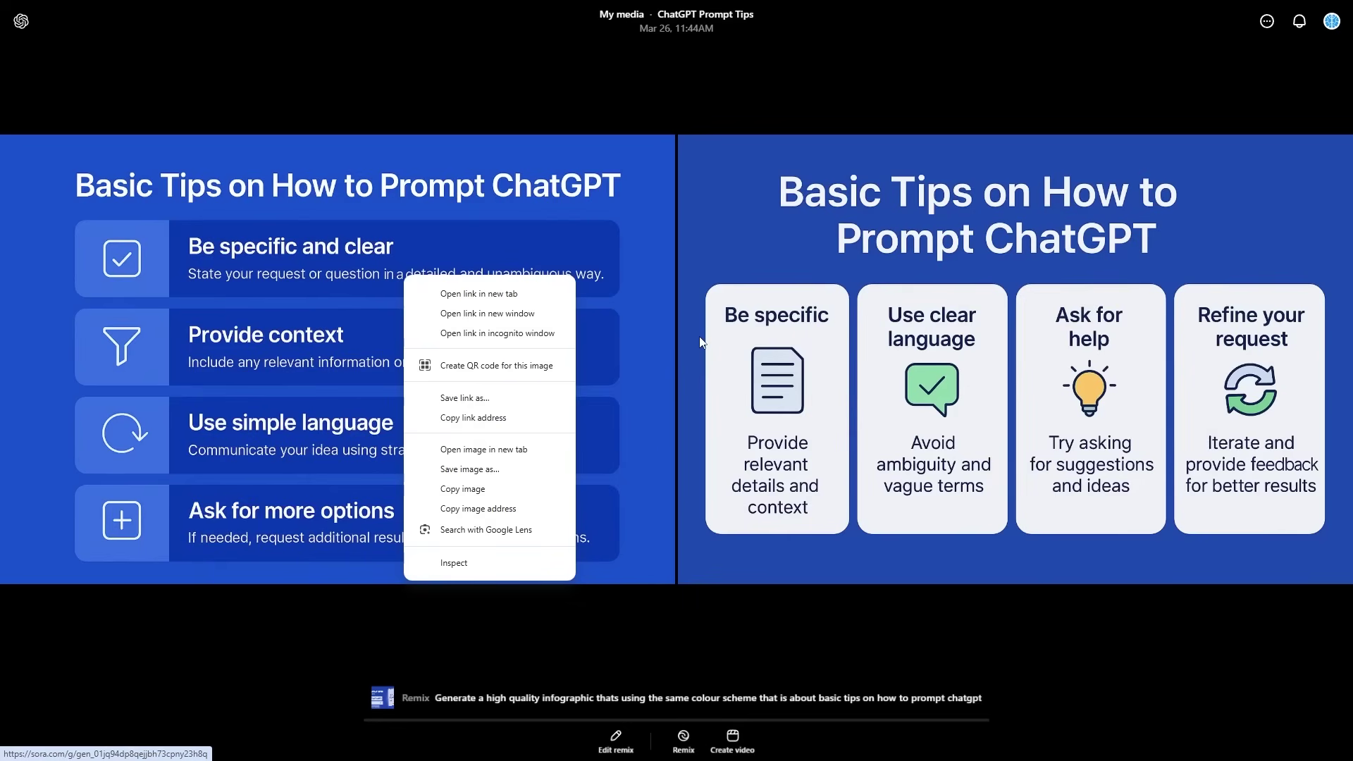
click(713, 306)
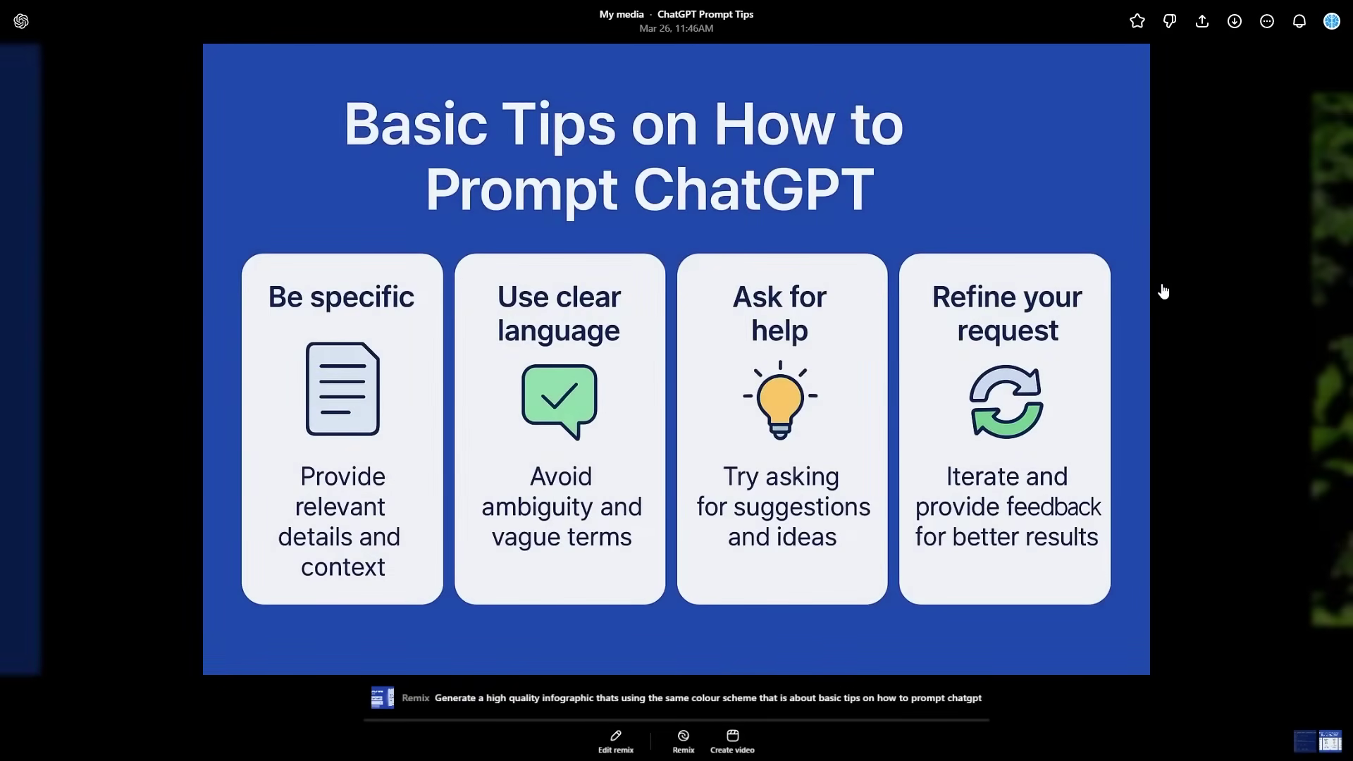
key(Escape)
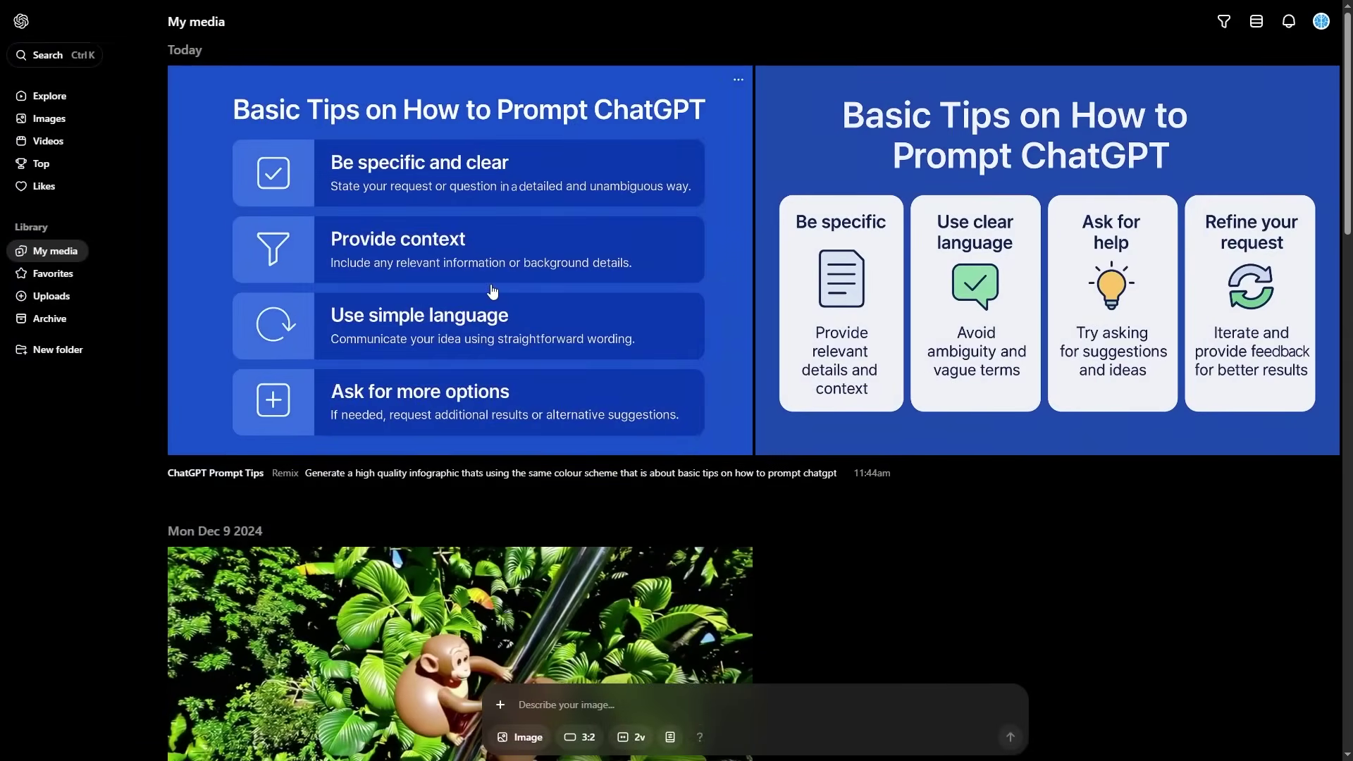
click(539, 275)
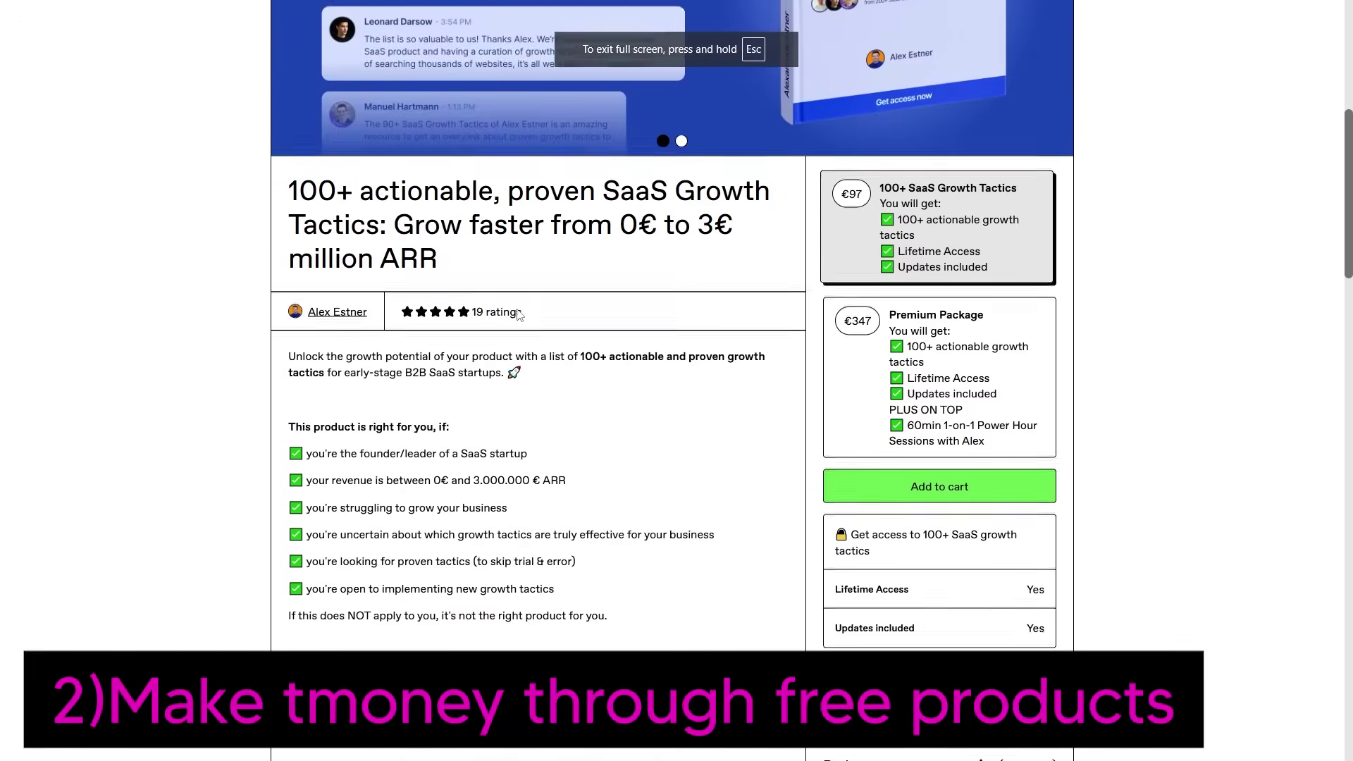
scroll(529, 296, up, 8)
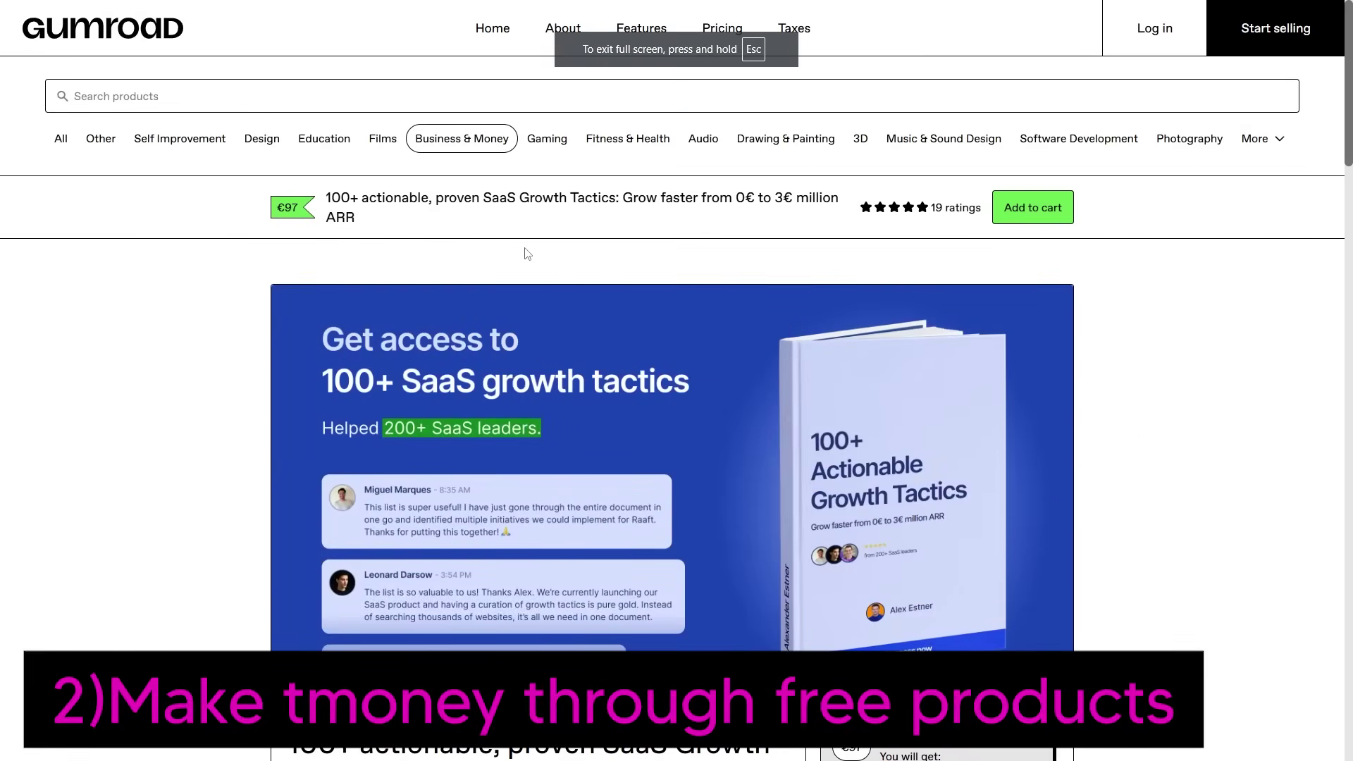
Step: Open the Self Improvement category and browse the Curated for you grid
mouse_move(554, 155)
mouse_move(465, 141)
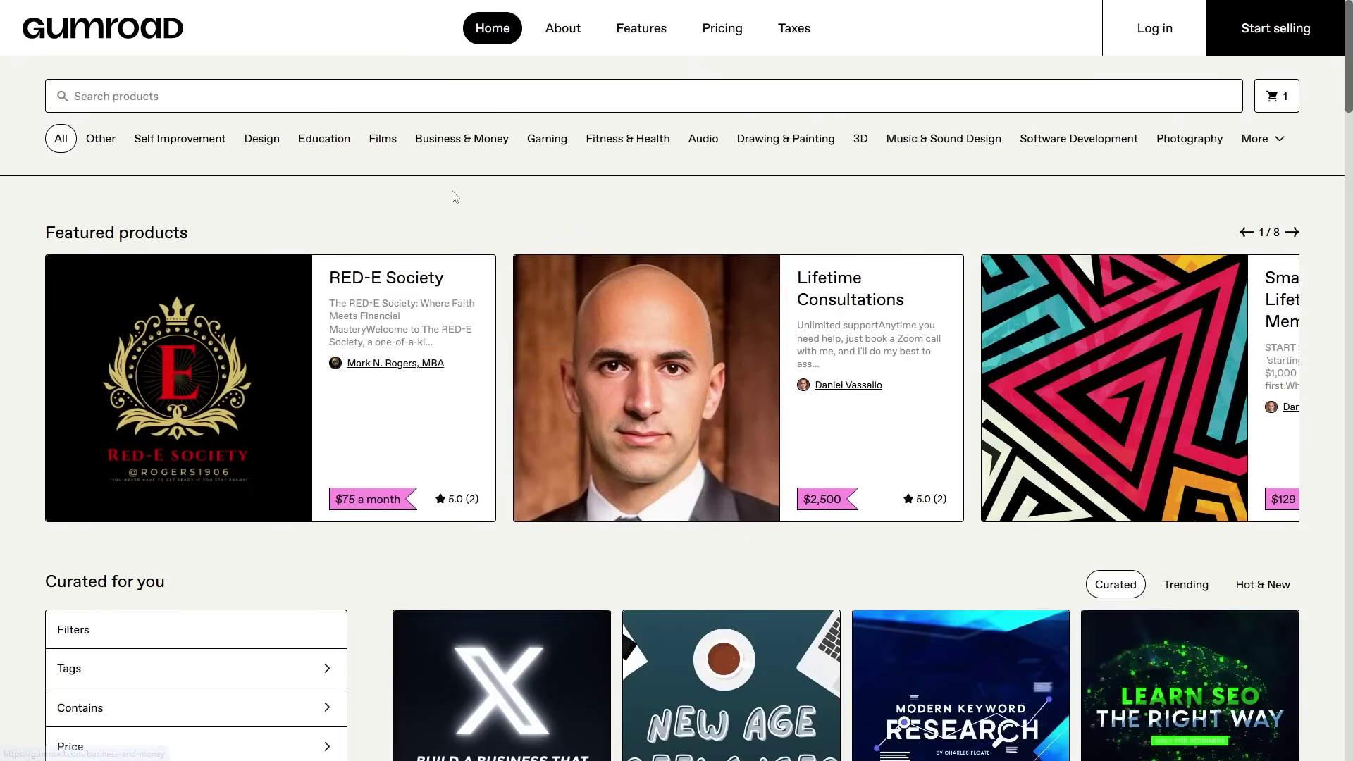
click(178, 156)
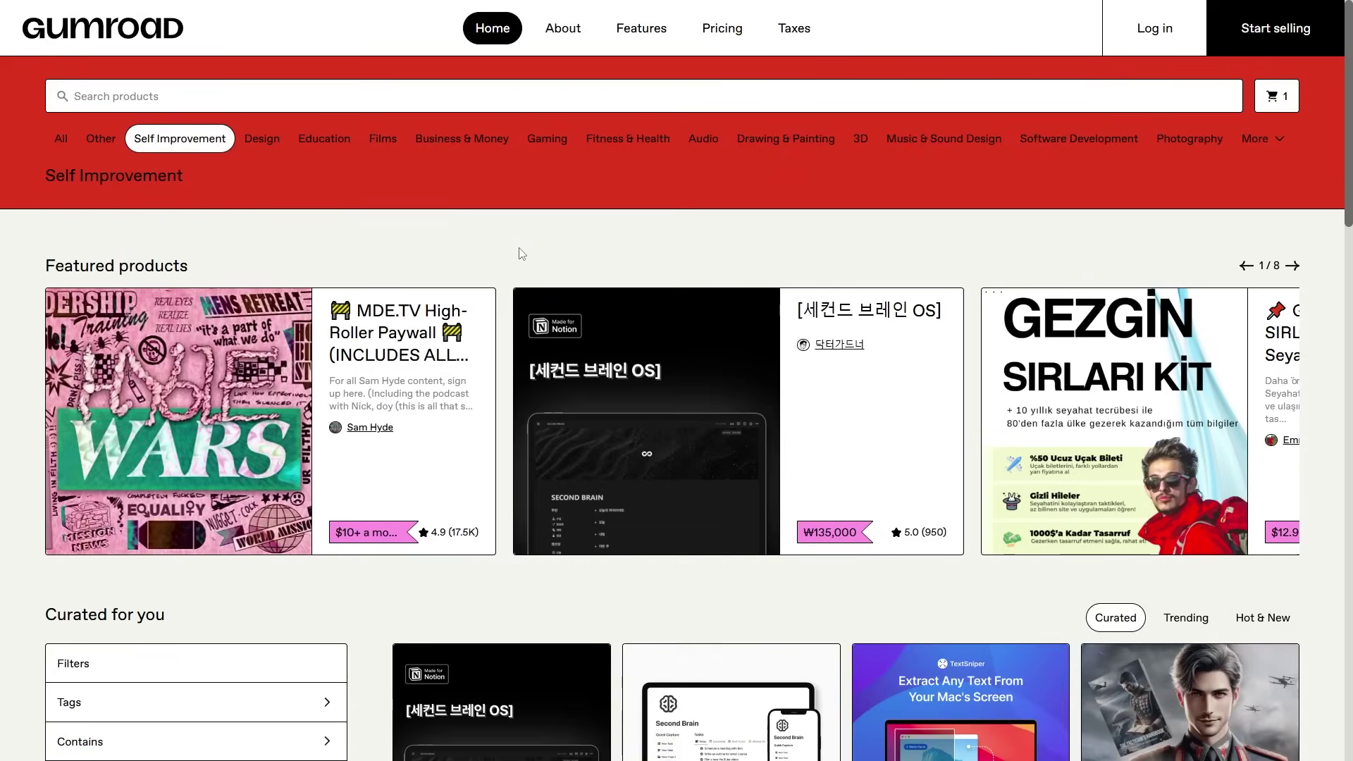
scroll(537, 272, down, 5)
scroll(544, 268, down, 12)
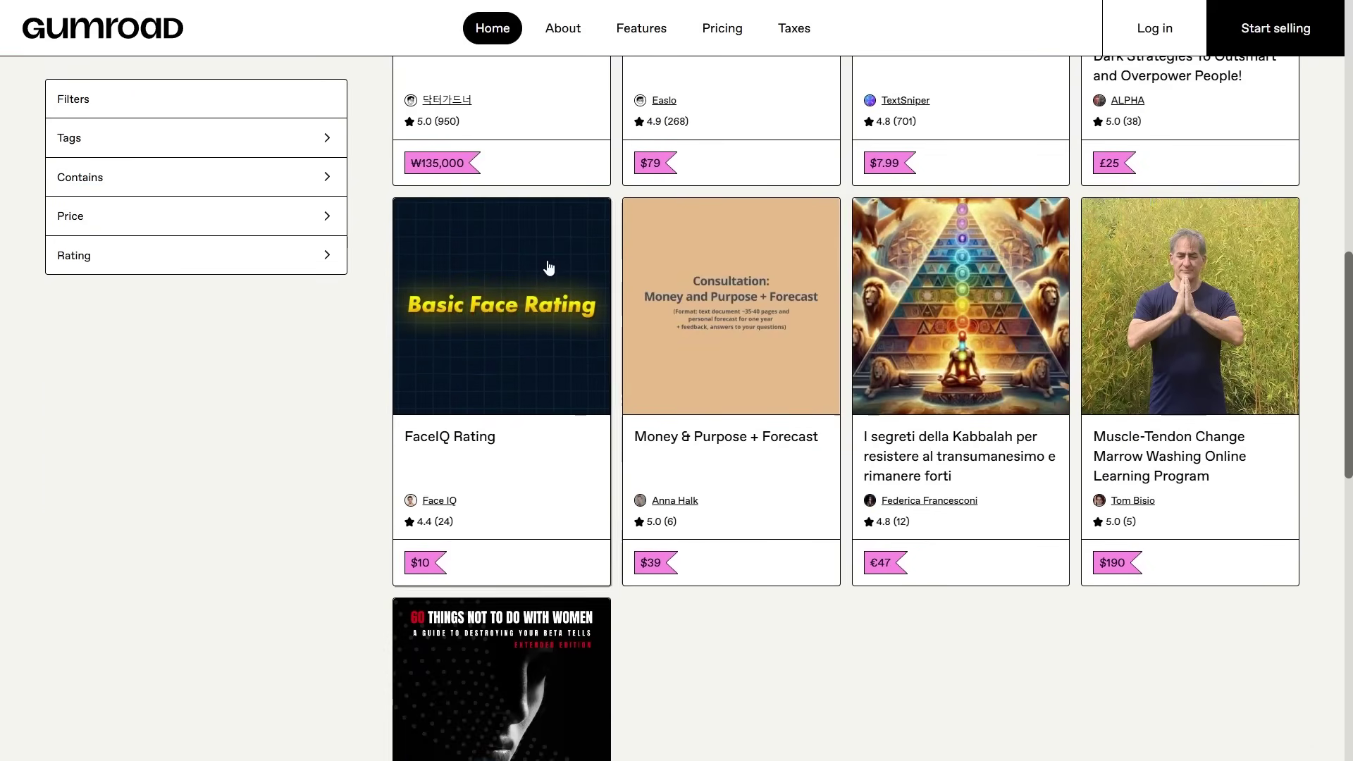
scroll(619, 272, down, 6)
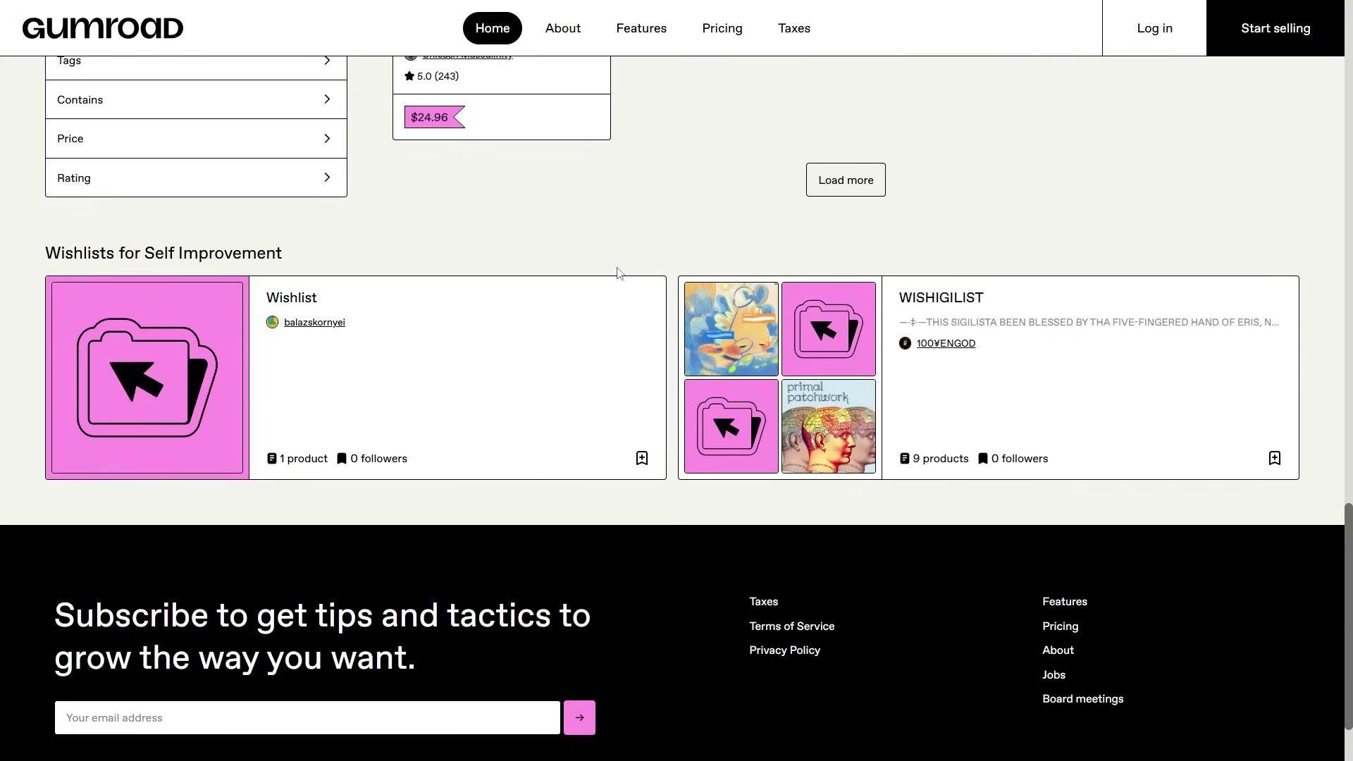
scroll(620, 274, up, 7)
scroll(623, 275, up, 15)
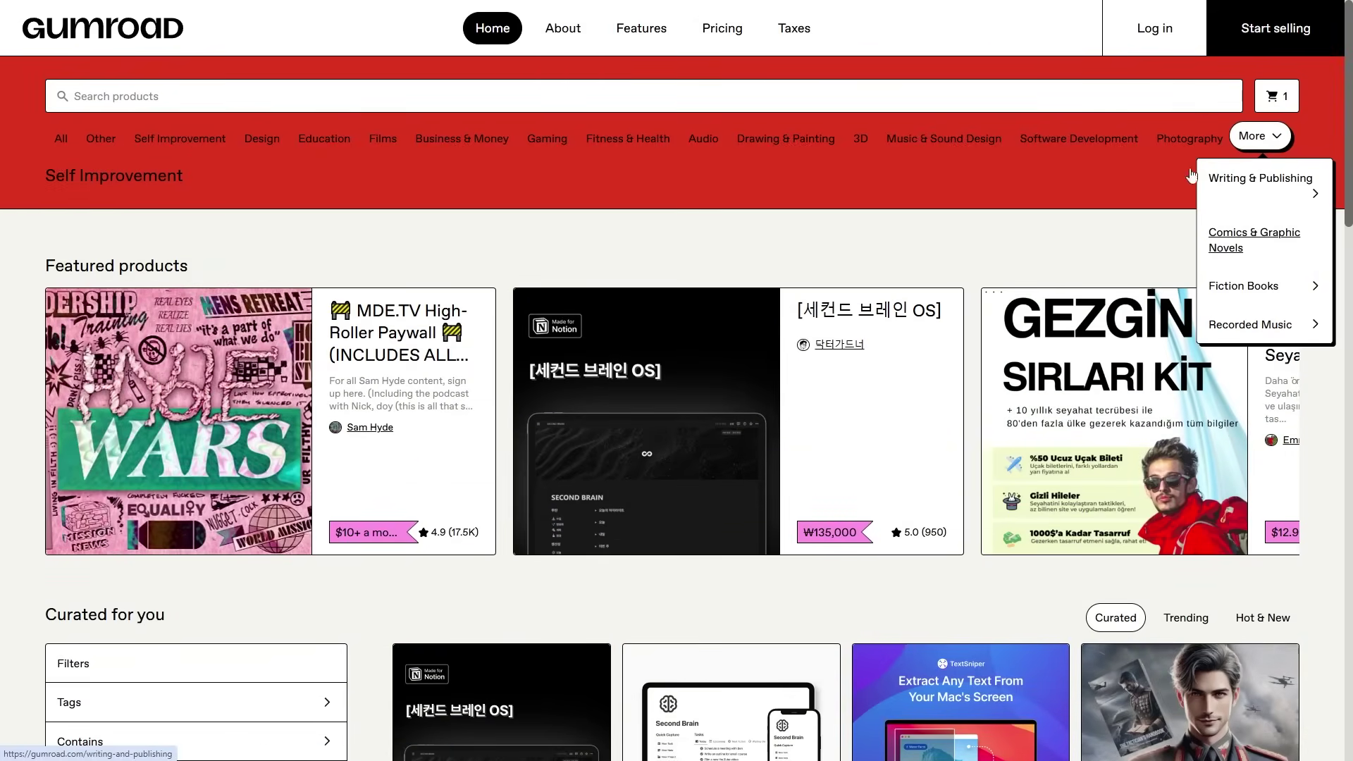
scroll(705, 243, down, 10)
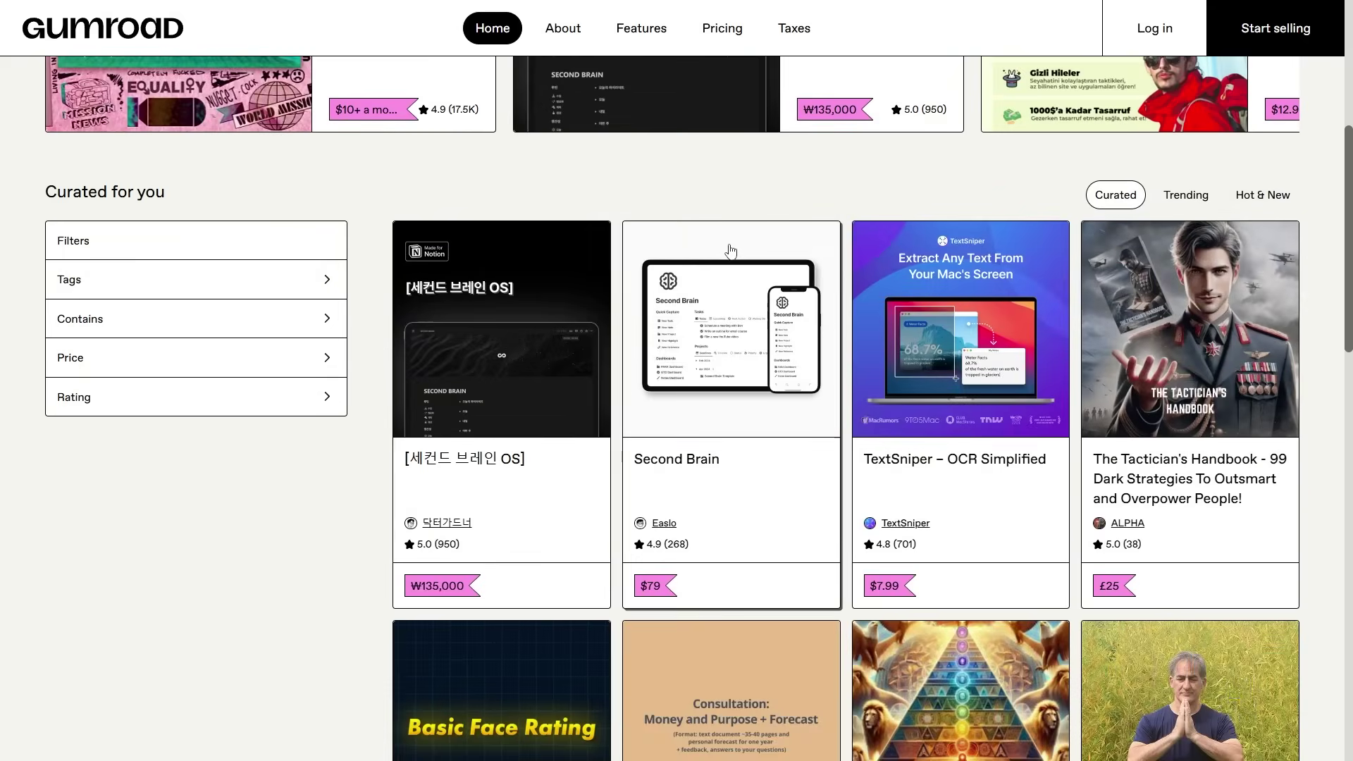
scroll(743, 254, up, 3)
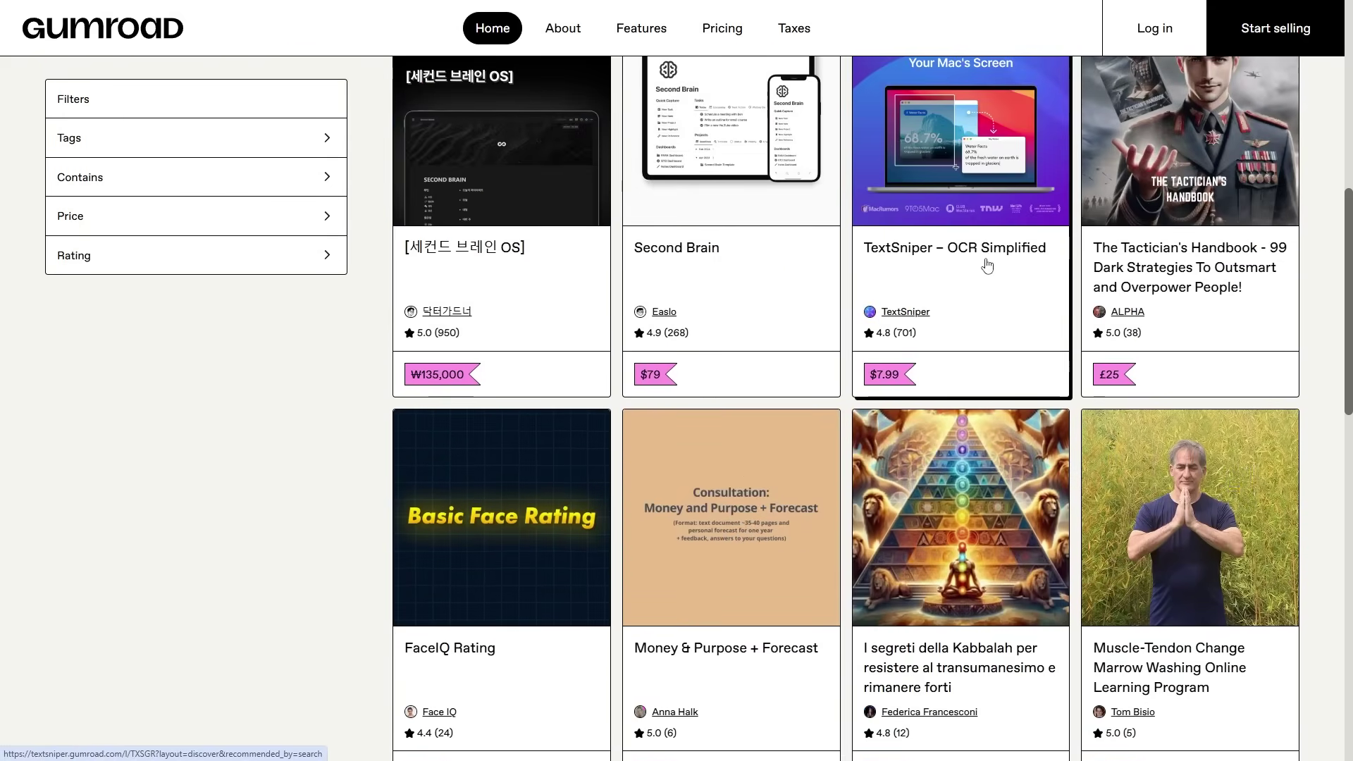
Step: Open the TextSniper – OCR Simplified product page and look through it
click(1047, 254)
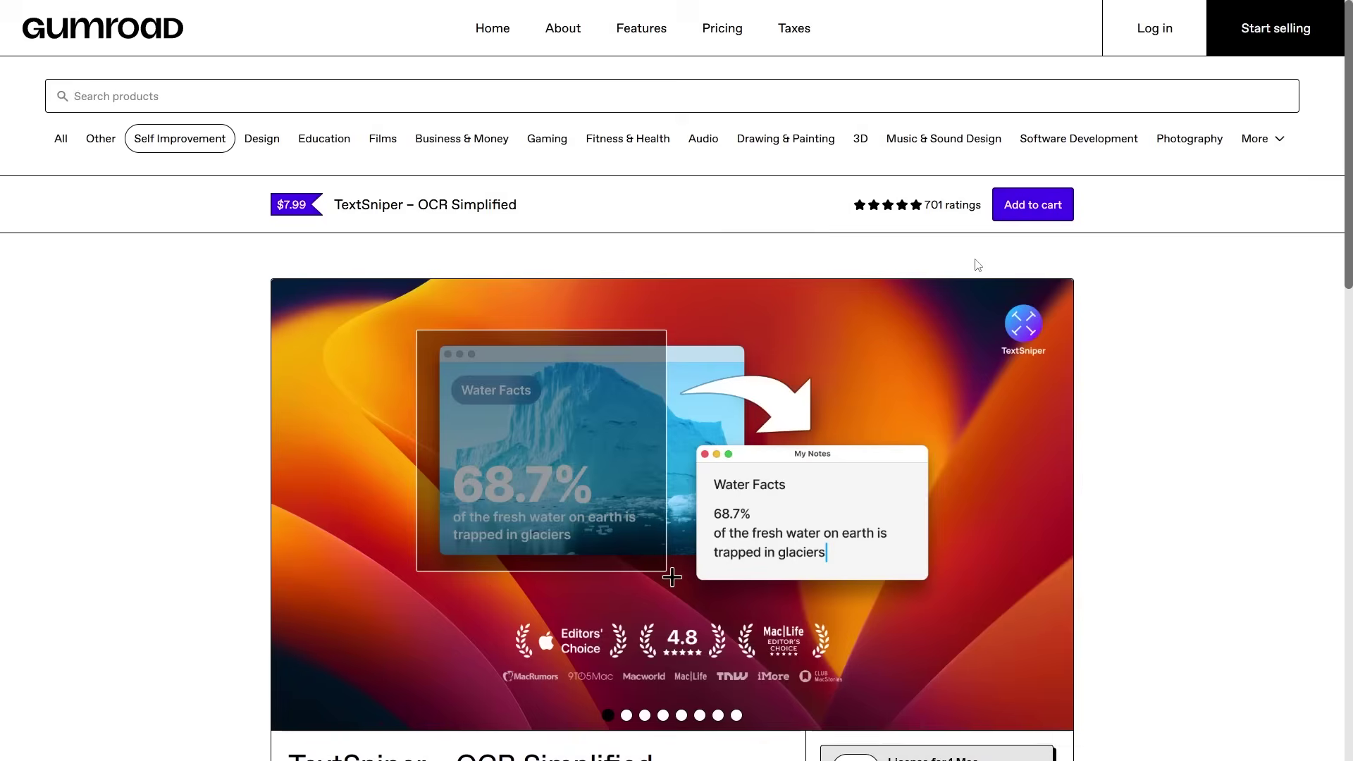
scroll(946, 404, down, 6)
scroll(946, 404, down, 5)
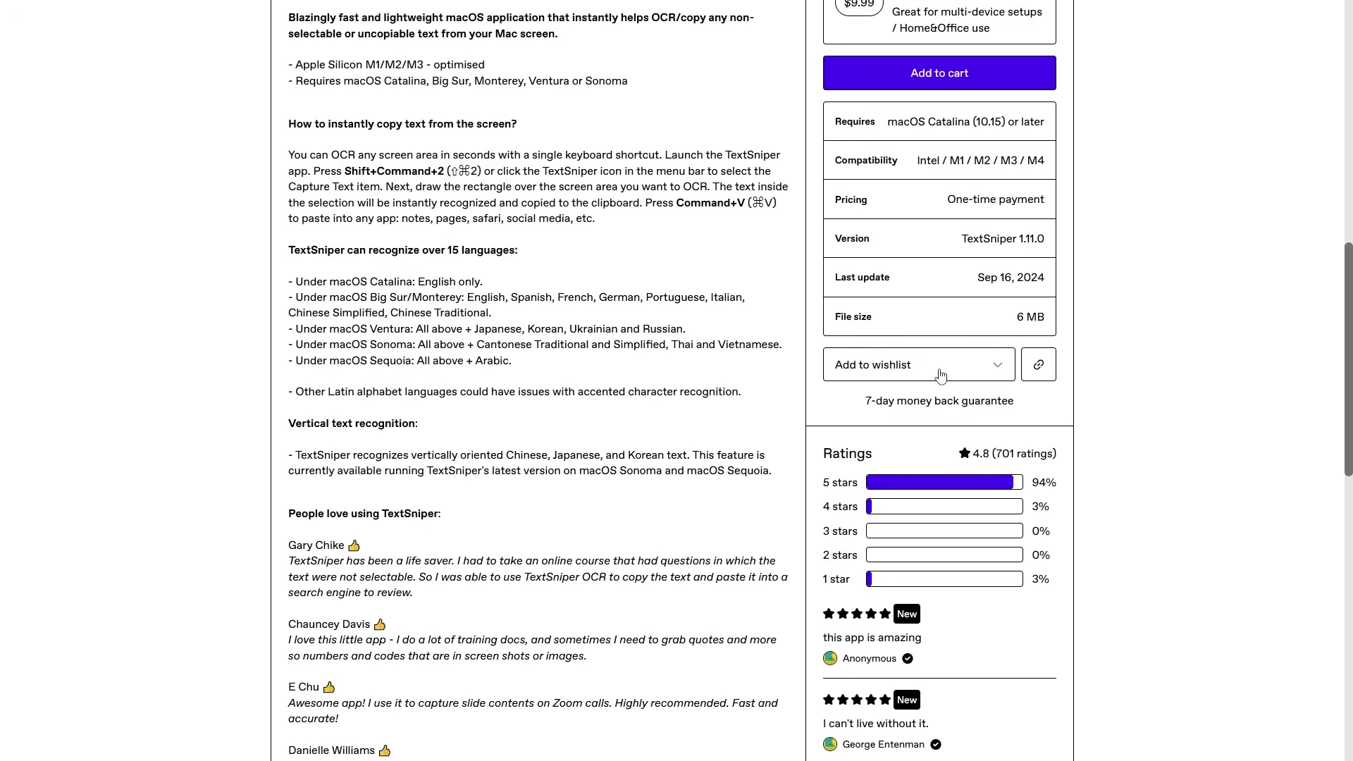
scroll(940, 380, down, 2)
scroll(887, 375, up, 5)
scroll(886, 376, up, 3)
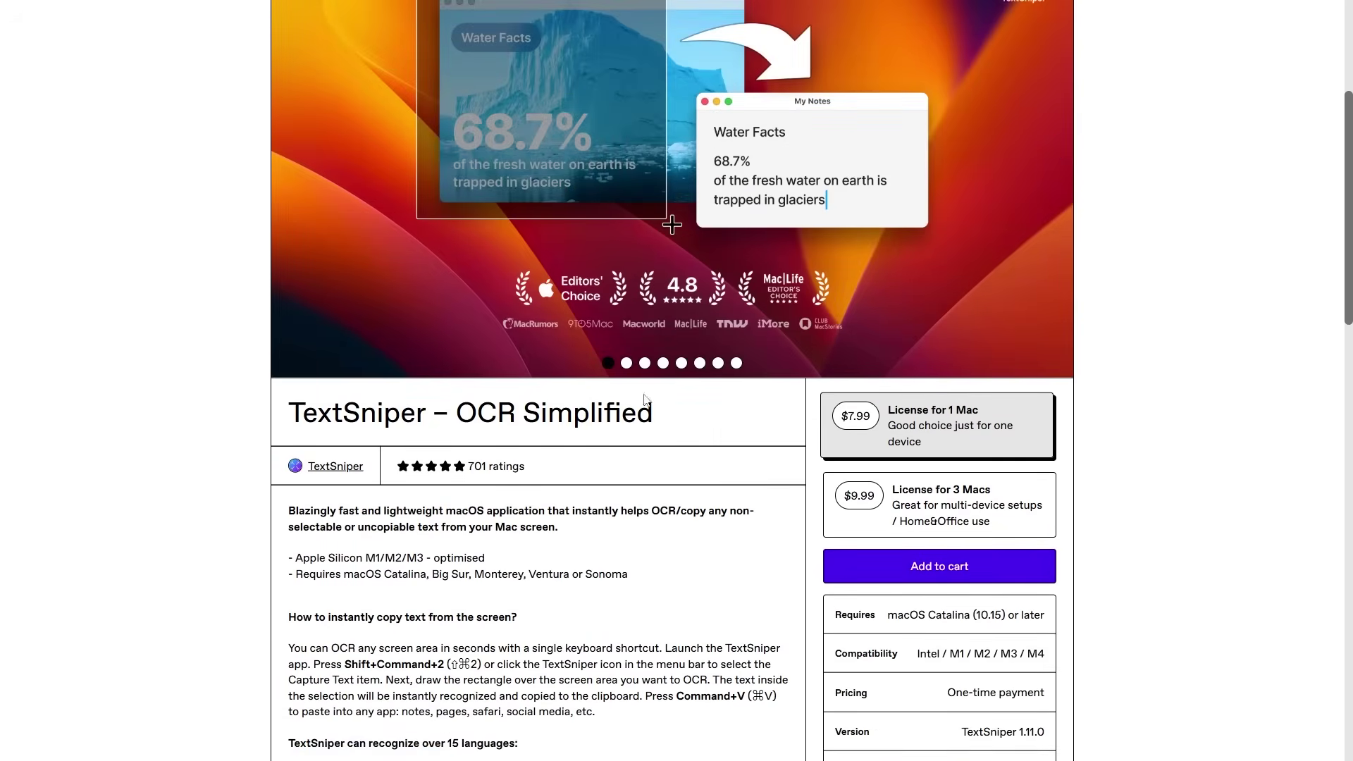
scroll(618, 425, up, 4)
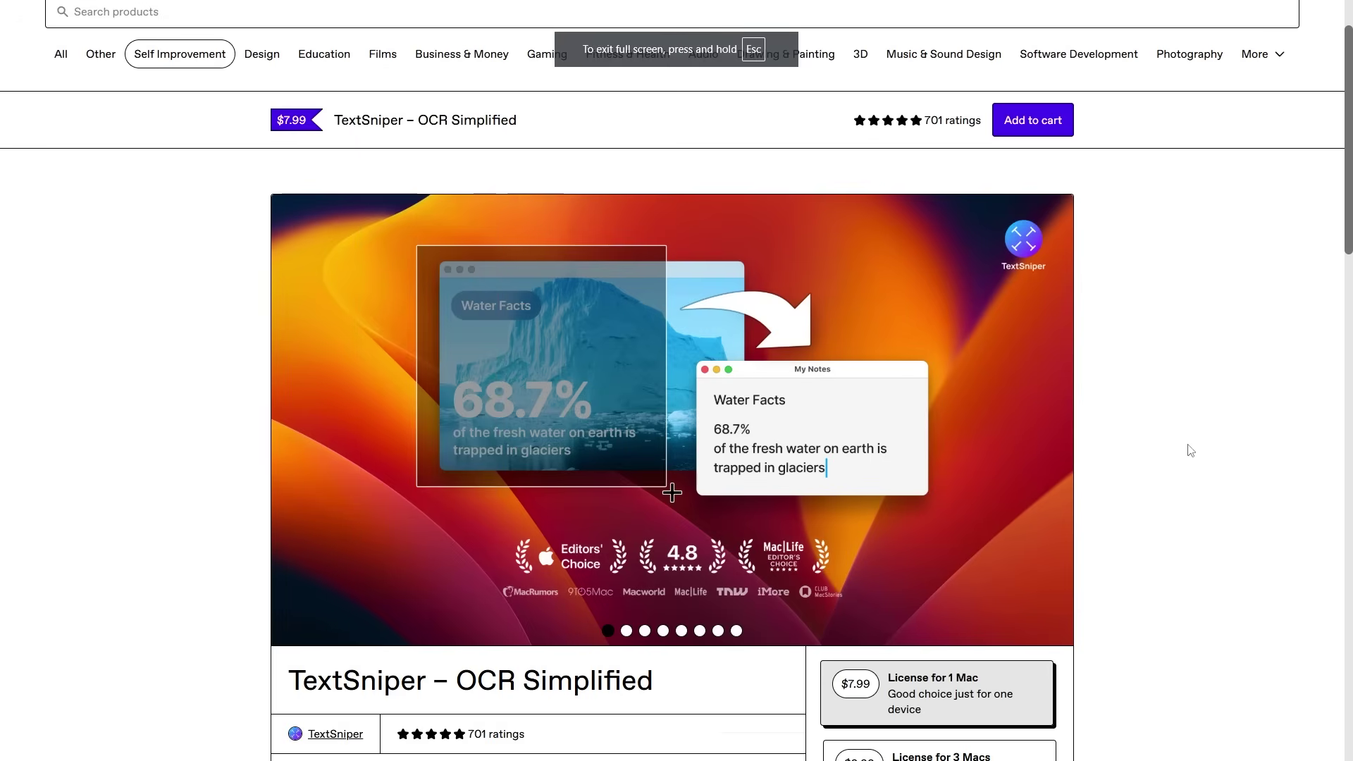
mouse_move(1042, 407)
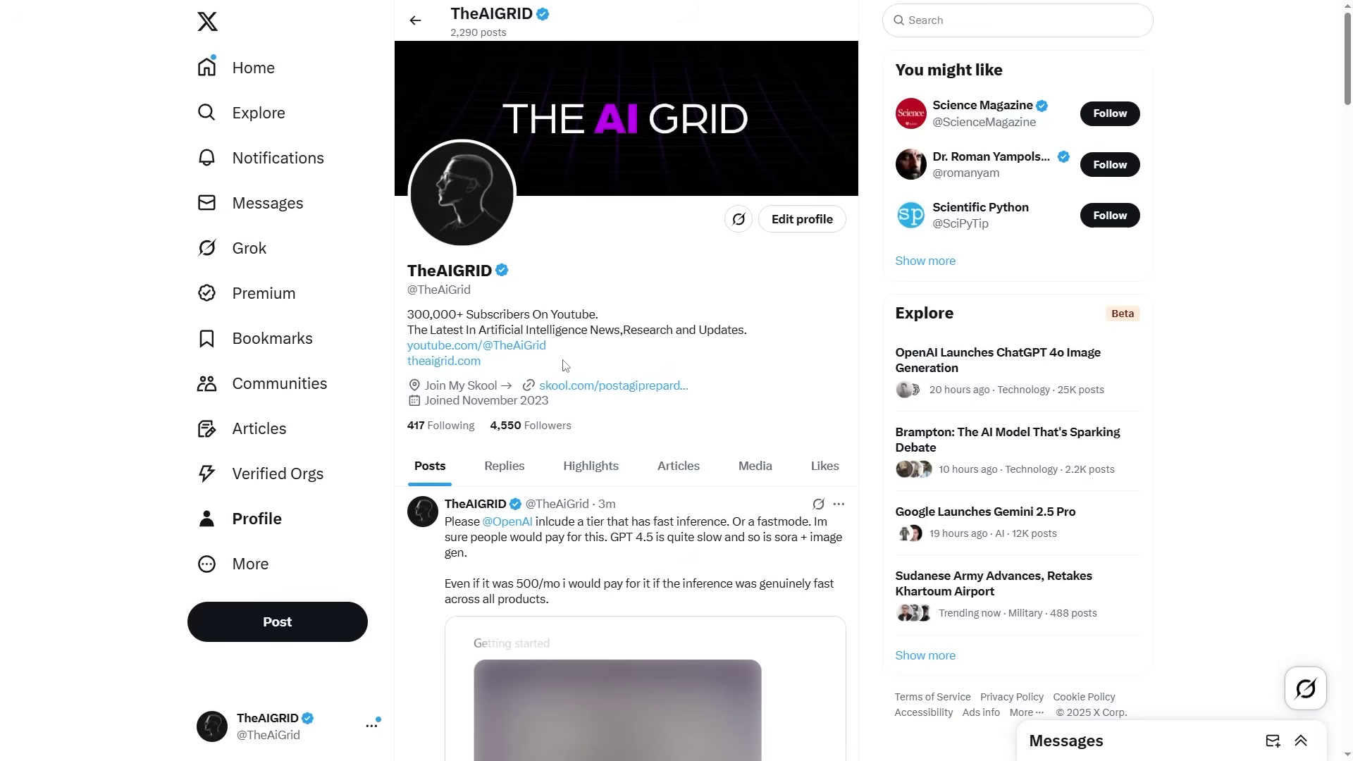
Step: Copy THE AI GRID header banner from the X profile and paste it into Sora's prompt
click(652, 165)
right_click(578, 384)
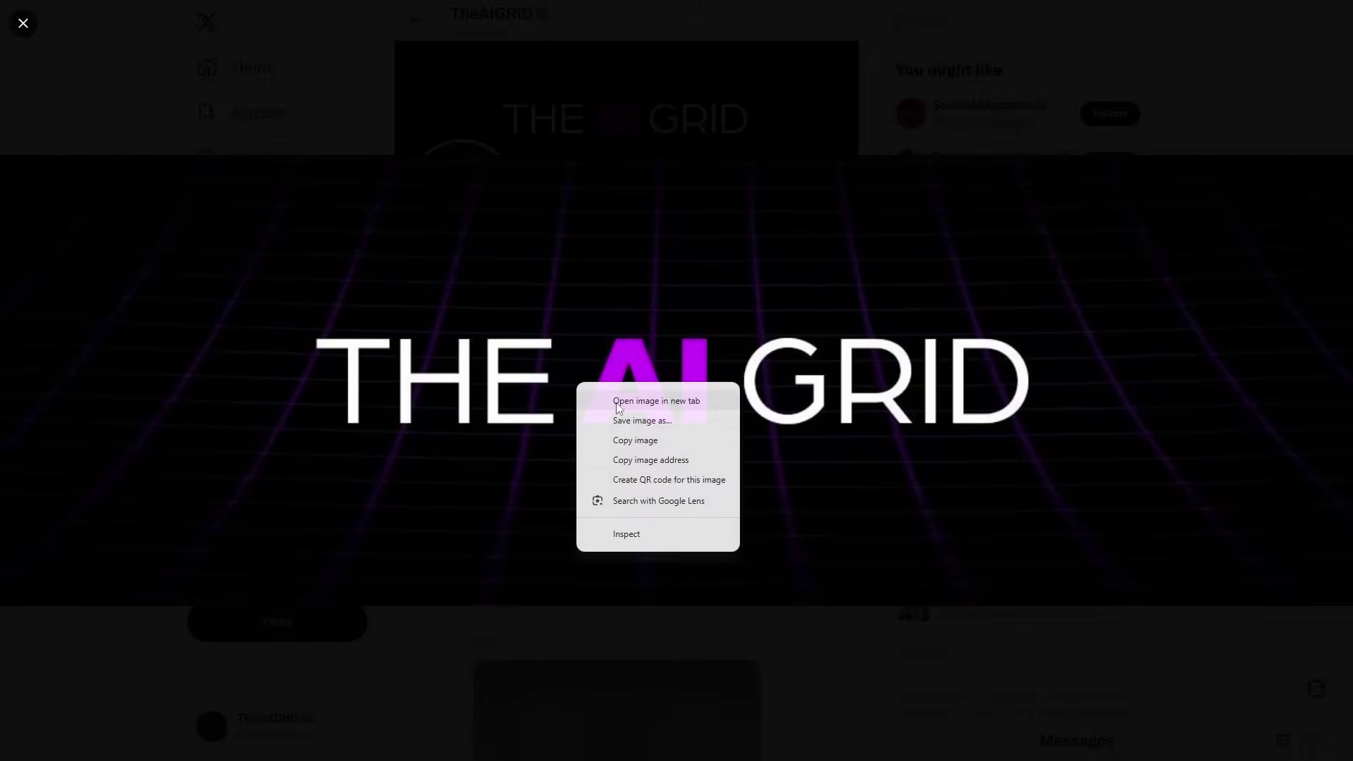
click(641, 446)
click(707, 122)
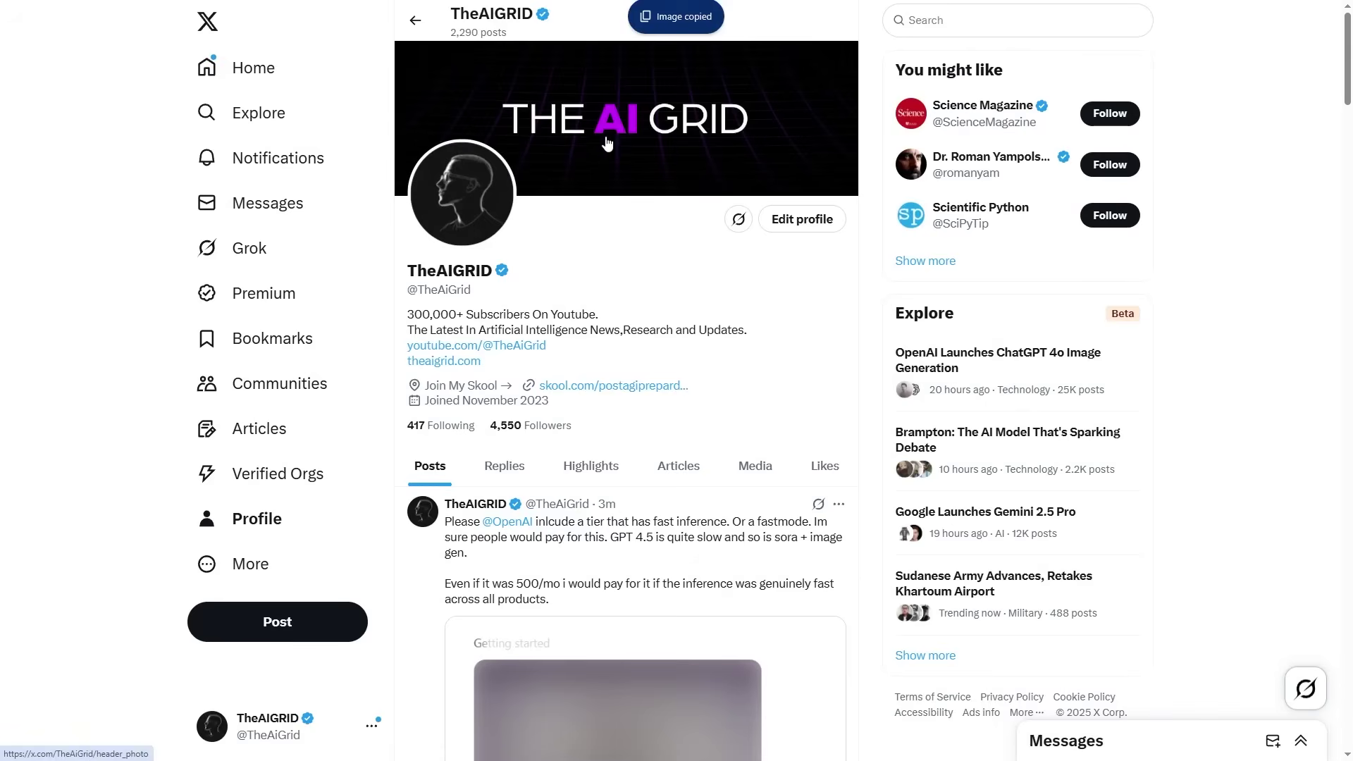
key(ctrl+Tab)
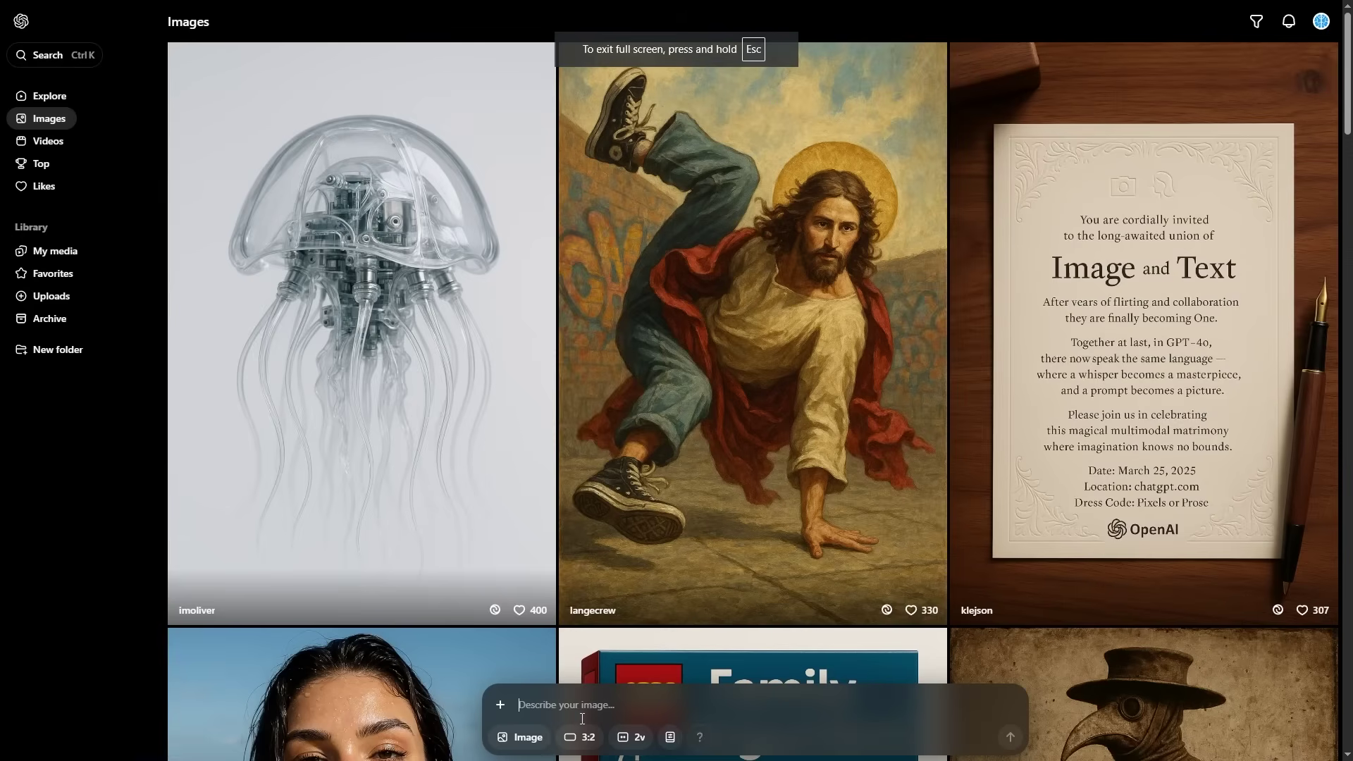
key(ctrl+v)
Step: Keep the 3:2 aspect ratio, then bring up the Medium 'Jobs That AI Can't Replace' article
click(586, 737)
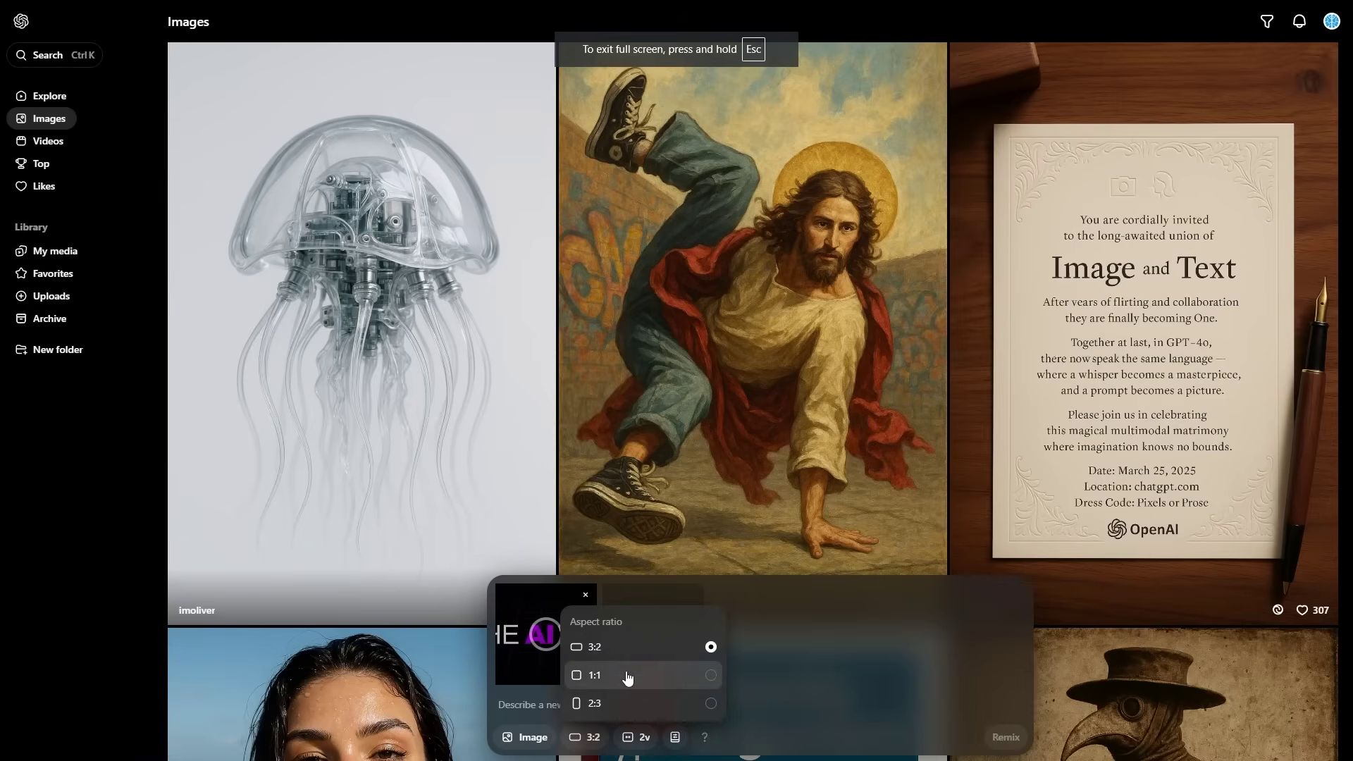
key(Escape)
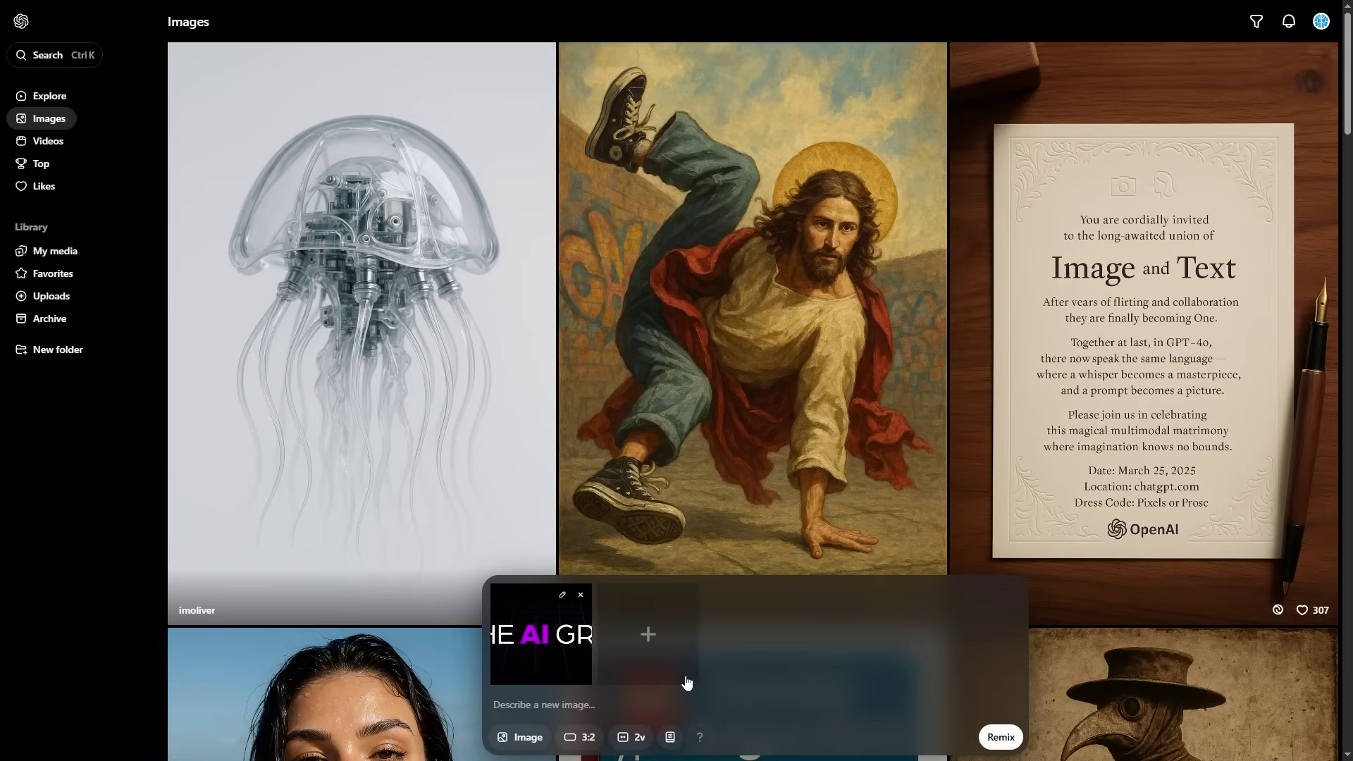
key(ctrl+Tab)
scroll(715, 300, up, 2)
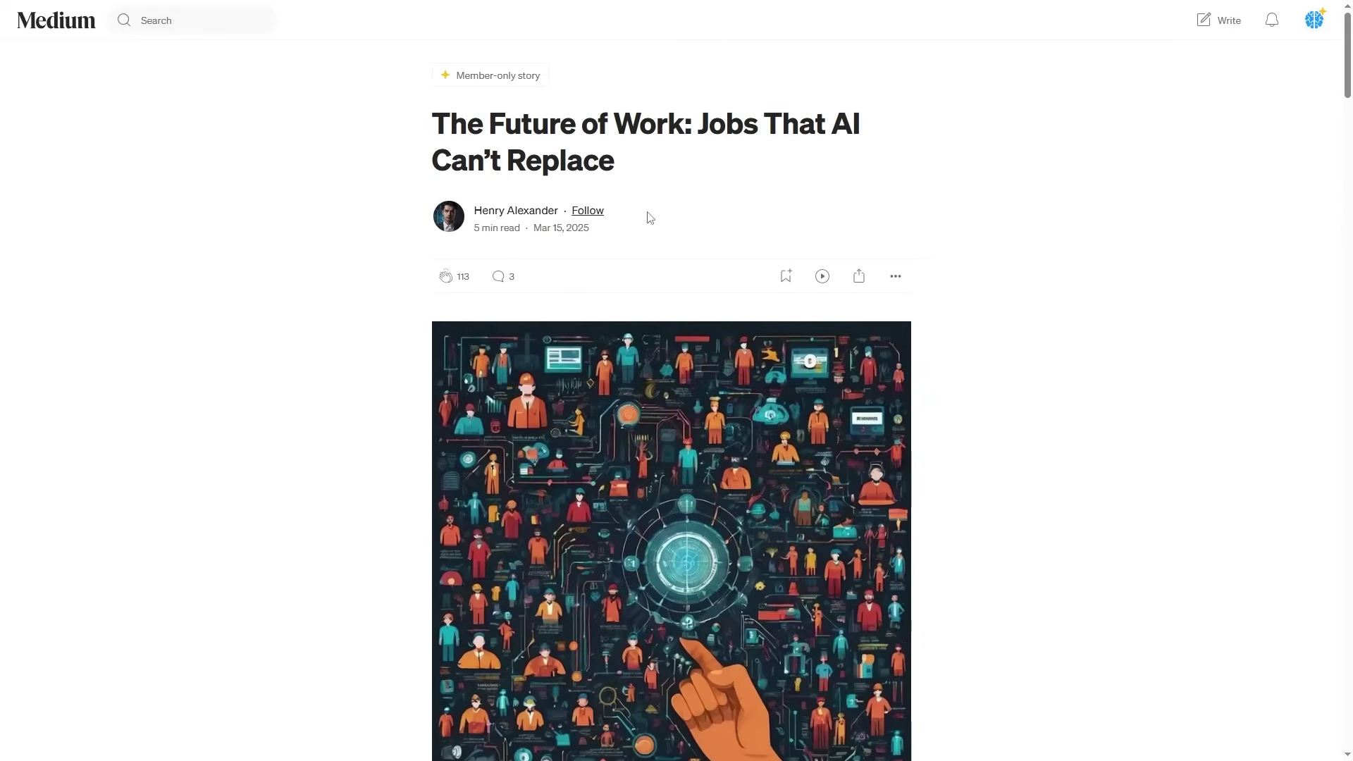
scroll(627, 217, down, 14)
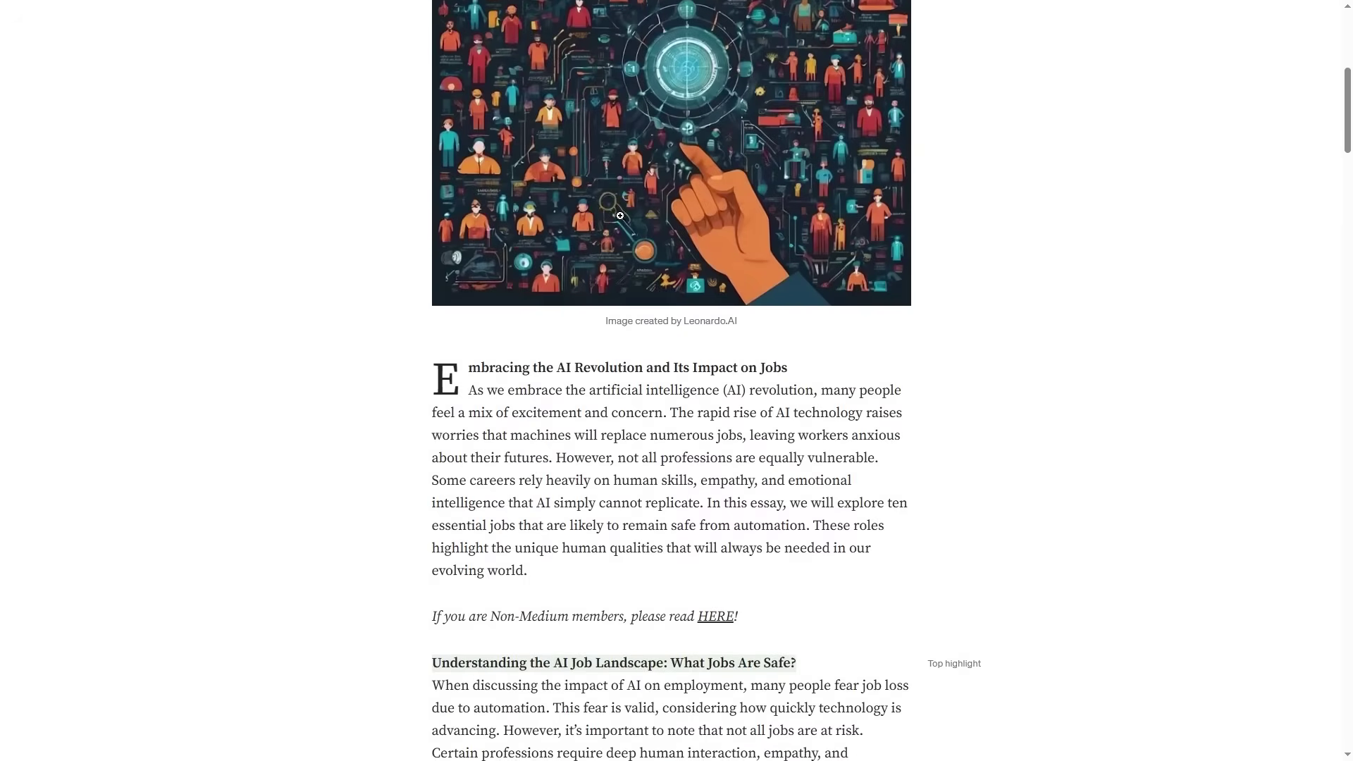
scroll(635, 214, up, 6)
scroll(635, 215, up, 8)
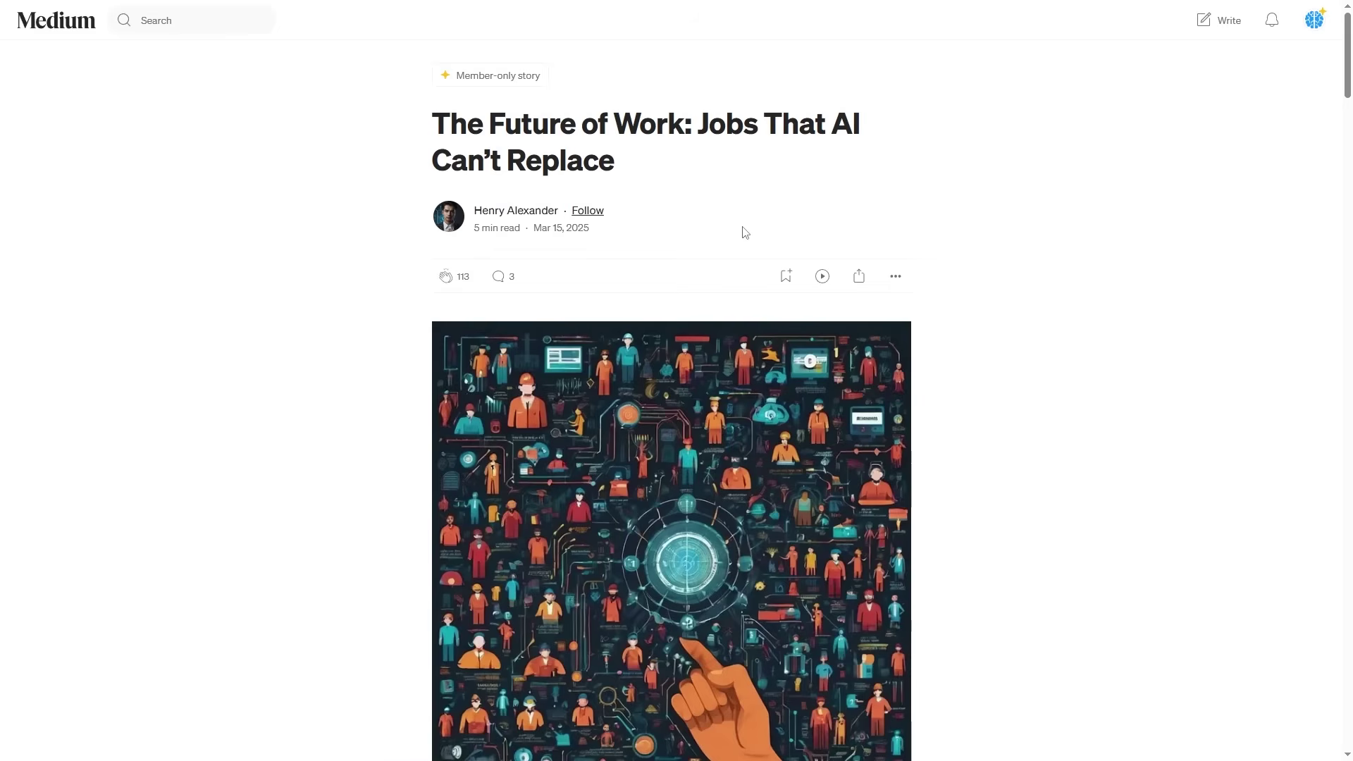
scroll(678, 354, down, 10)
scroll(679, 354, up, 10)
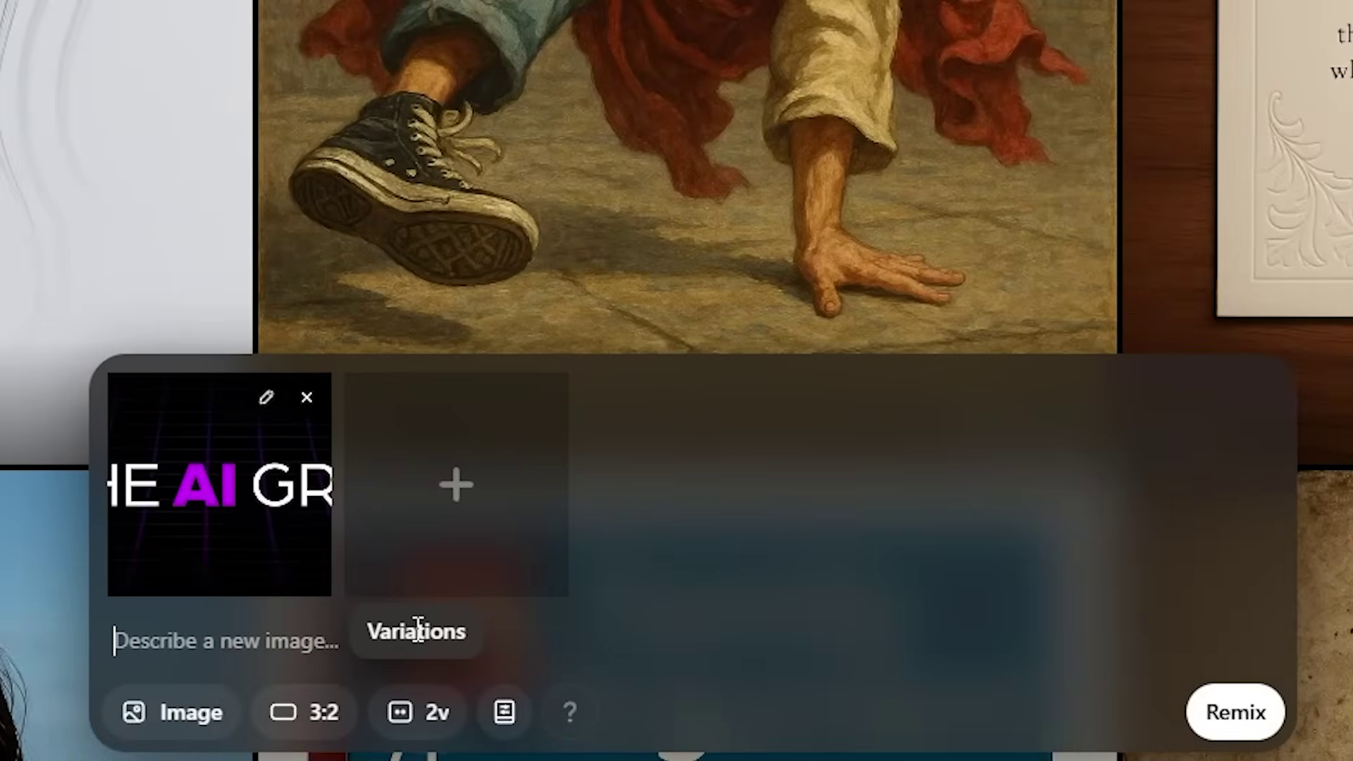
Step: Paste the 'top 6 jobs ai cannot replace' infographic prompt and start the remix
key(ctrl+v)
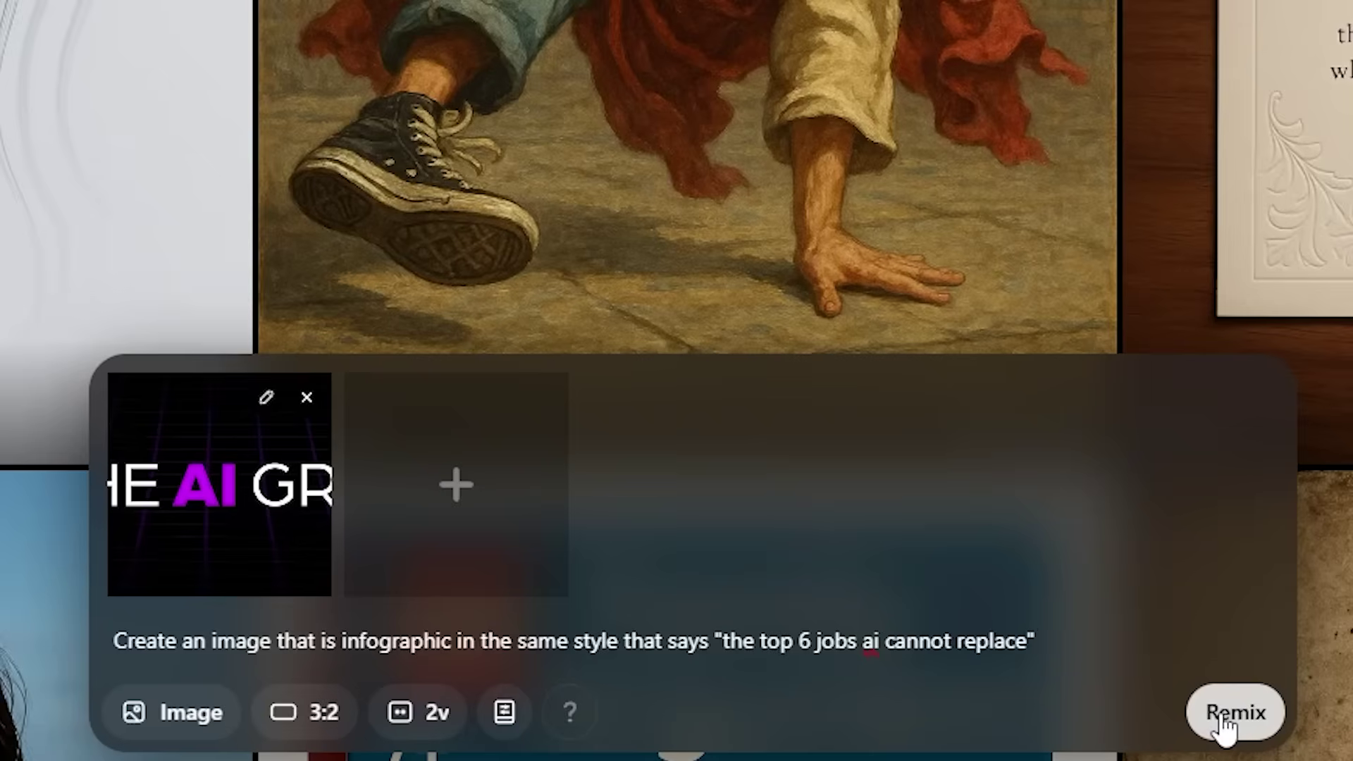
click(1223, 724)
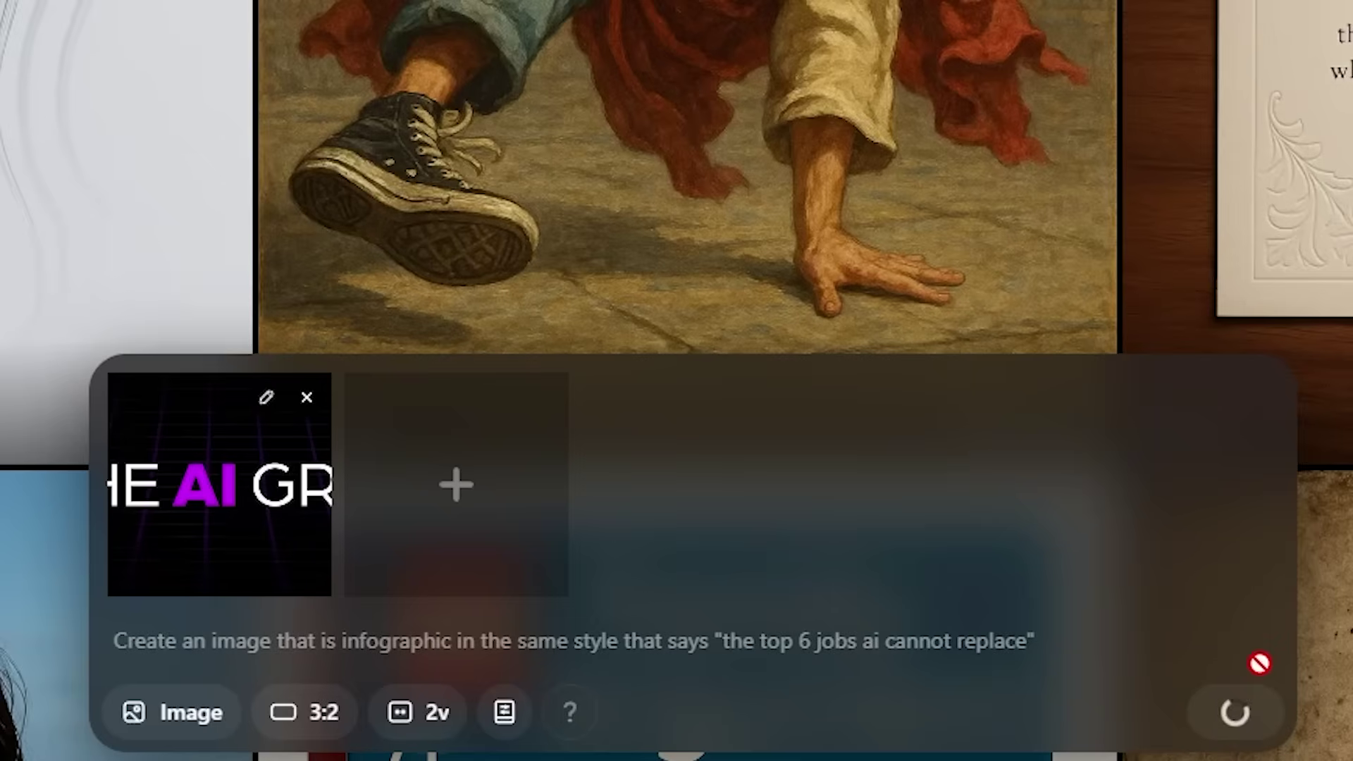